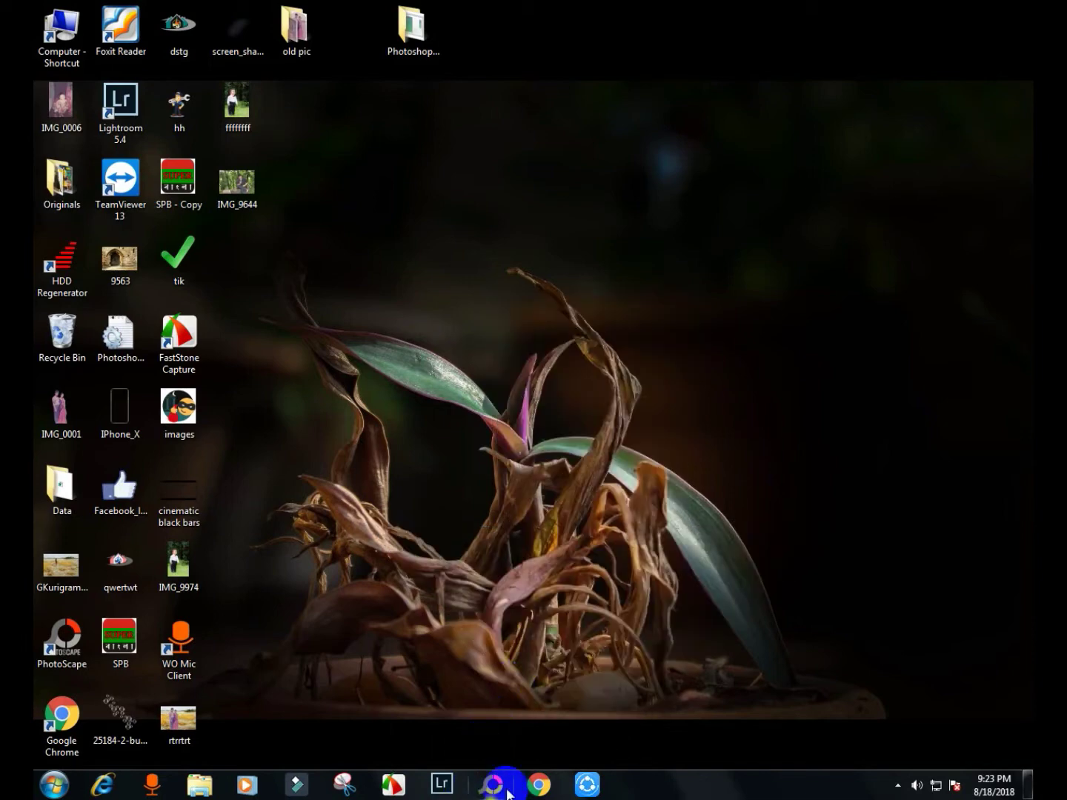
Launch PhotoScape, open the Editor, and list the Desktop folder's pictures
click(493, 786)
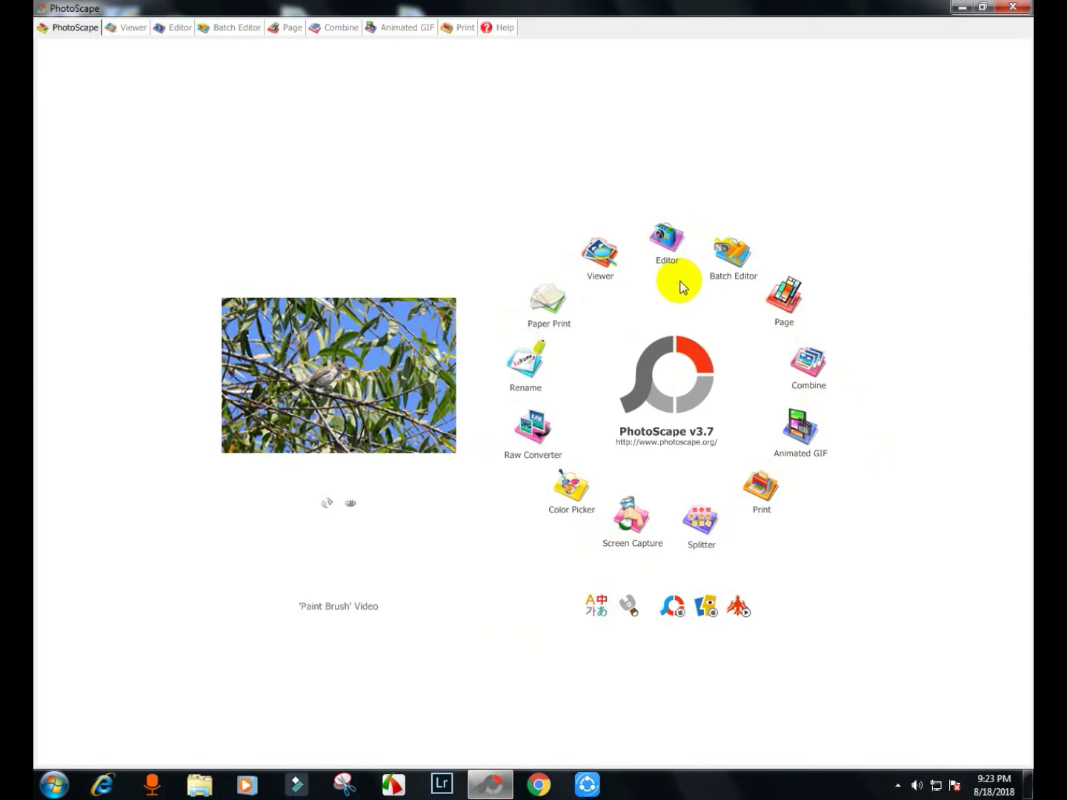
click(663, 242)
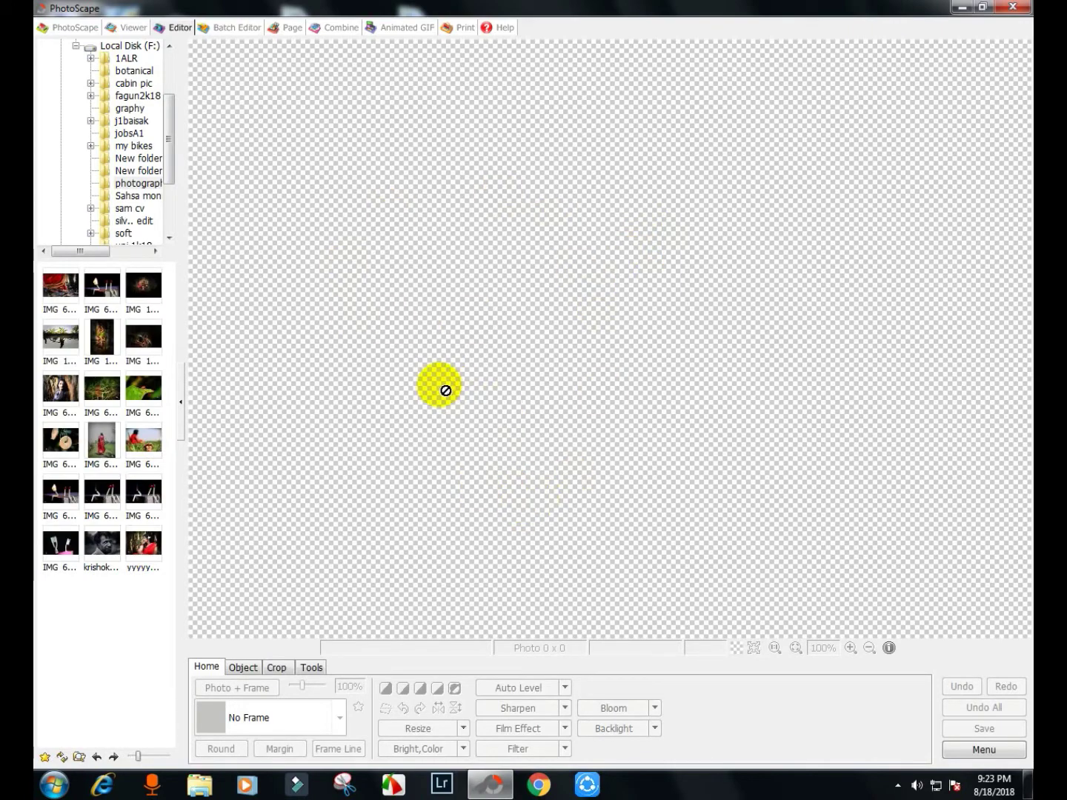
drag(169, 159, 155, 110)
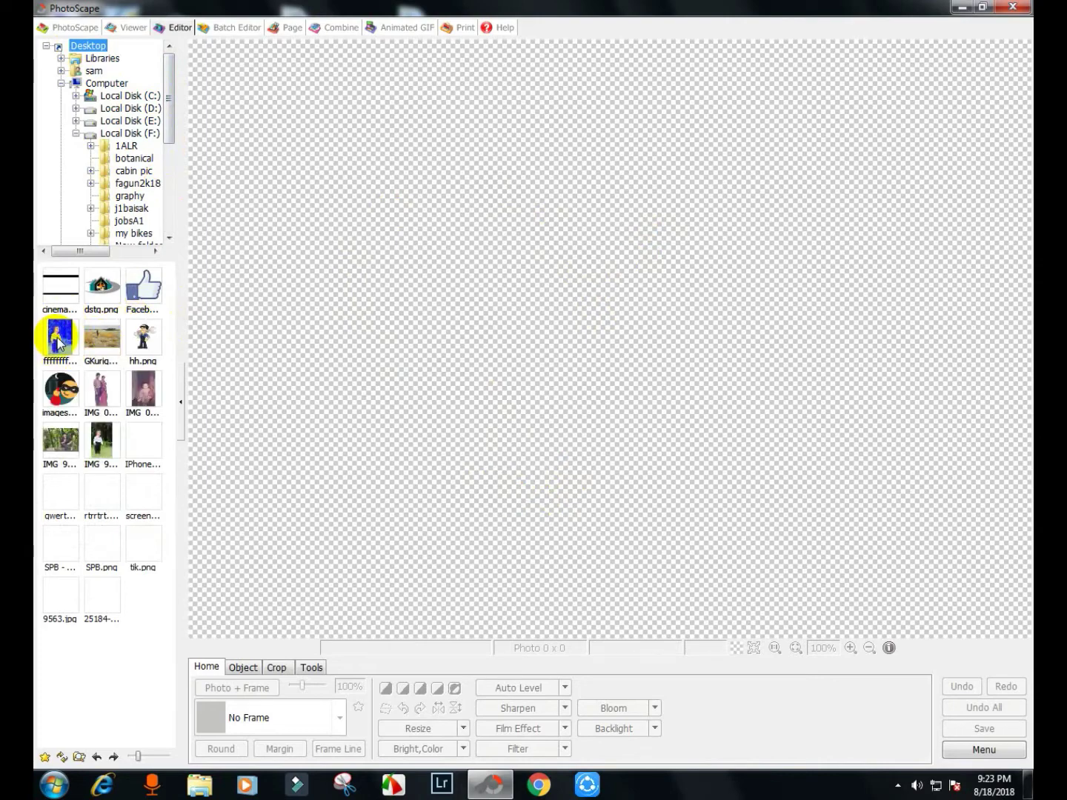
Load the toddler photo fffffff.jpg and apply the Bandicoot film effect
click(60, 337)
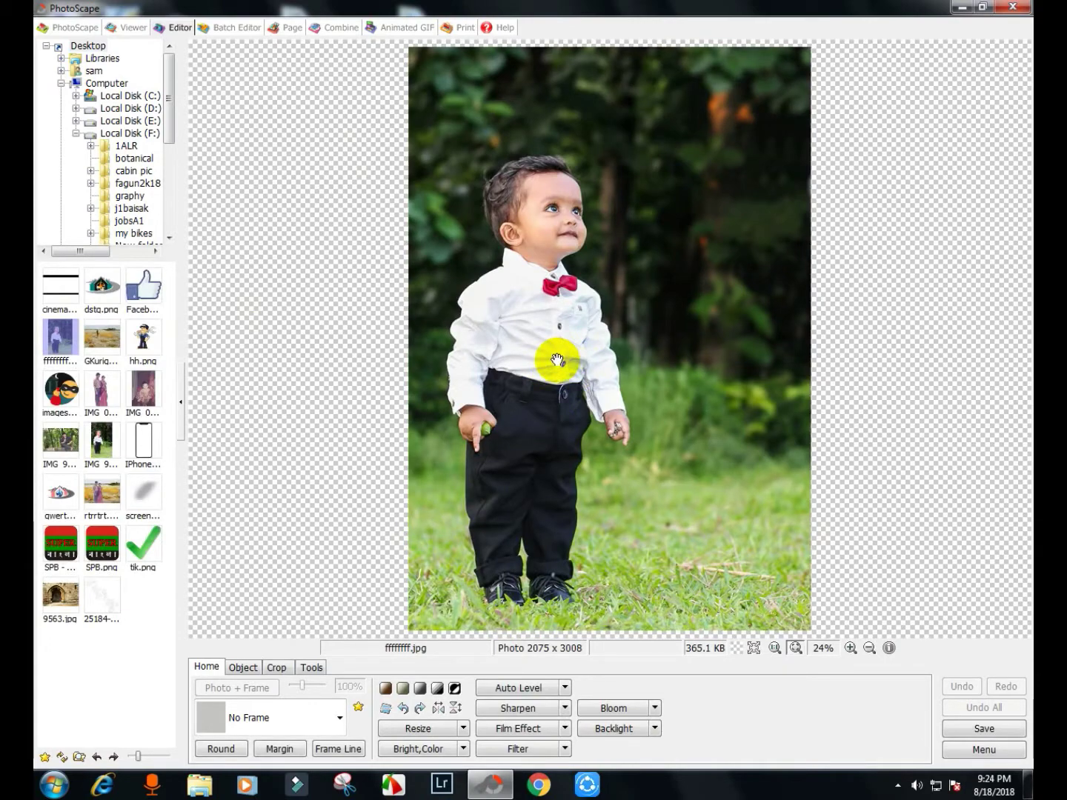
click(654, 296)
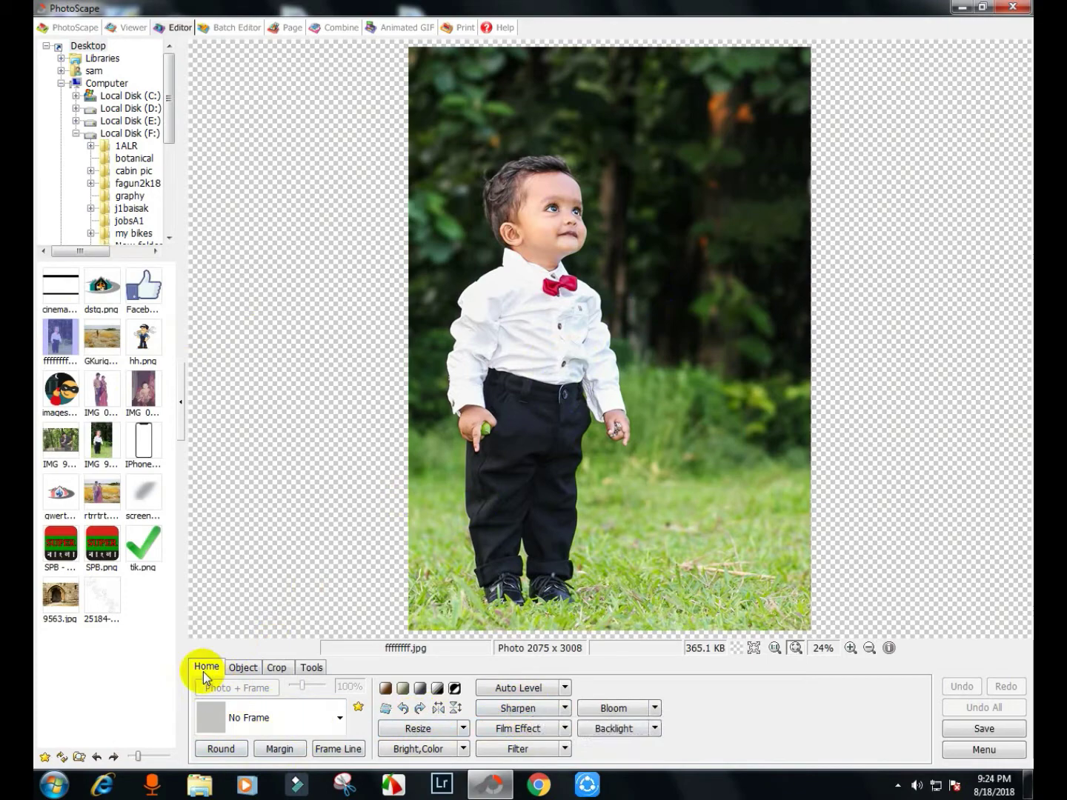
click(529, 729)
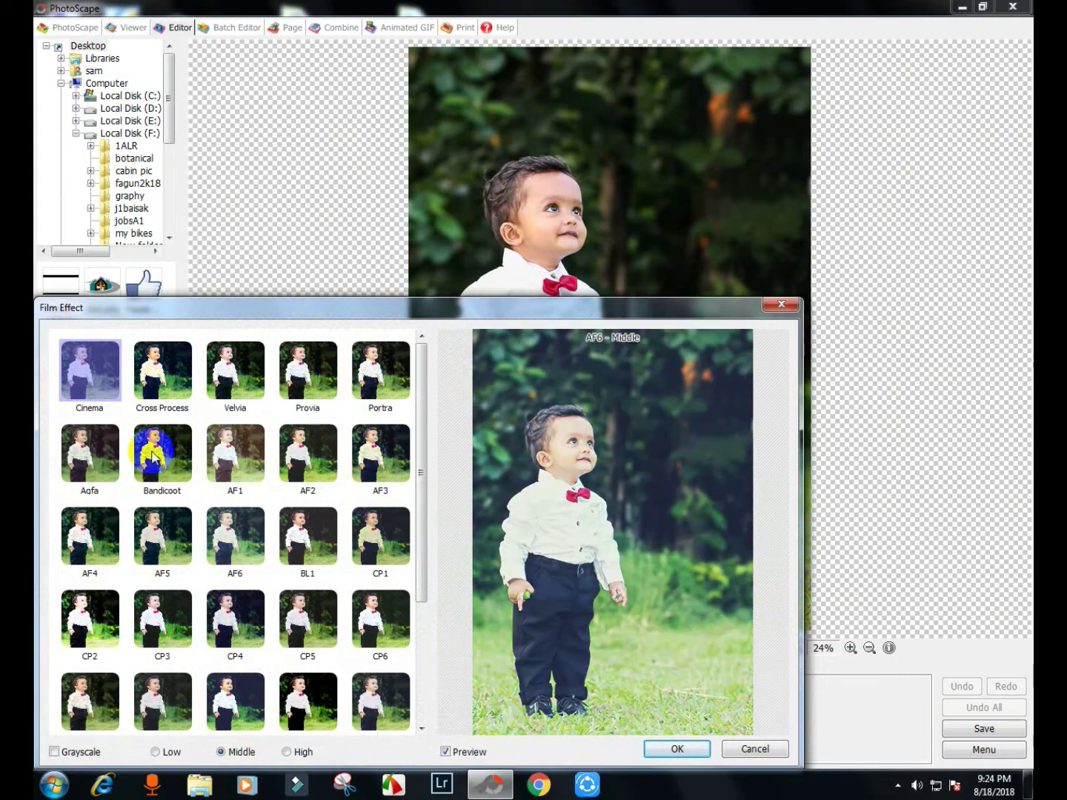
click(154, 476)
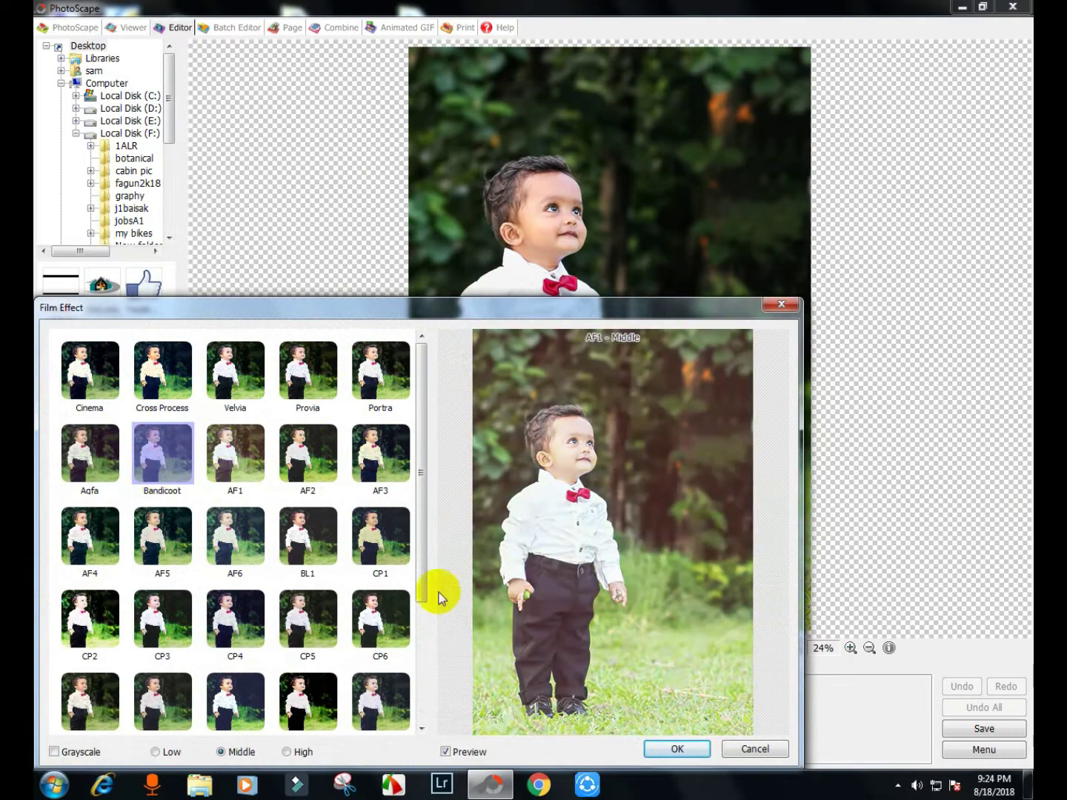
click(676, 748)
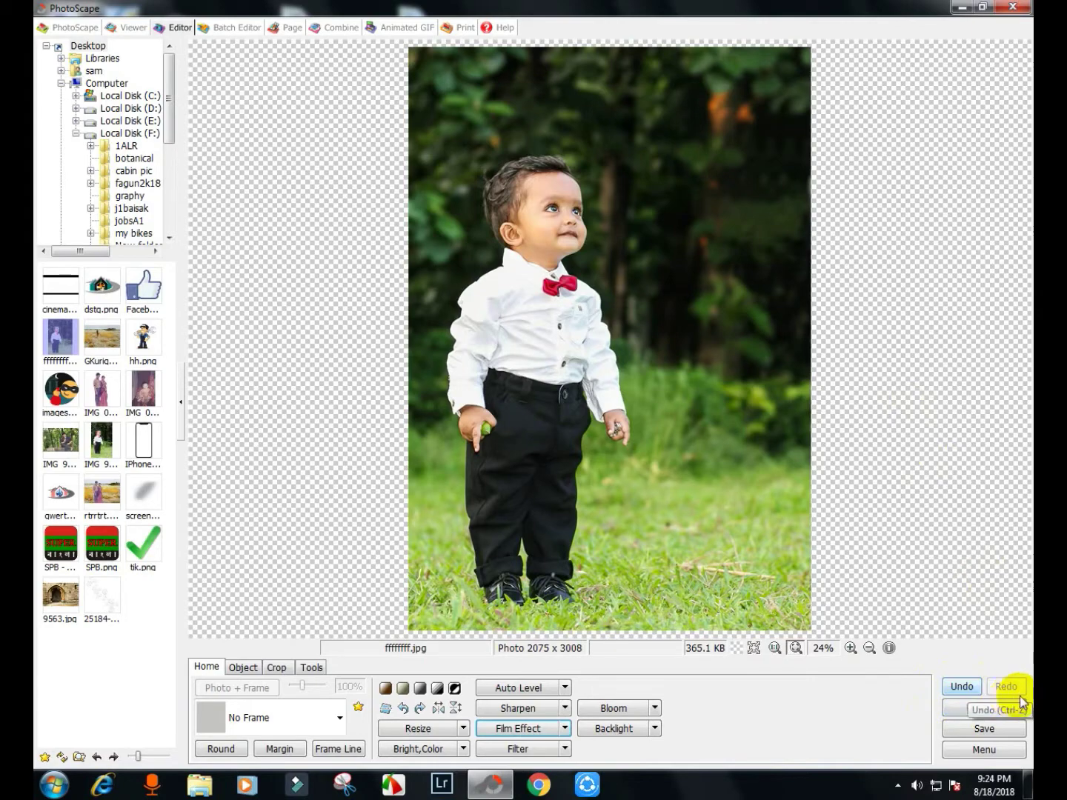
Undo and then redo the Bandicoot film effect
click(962, 686)
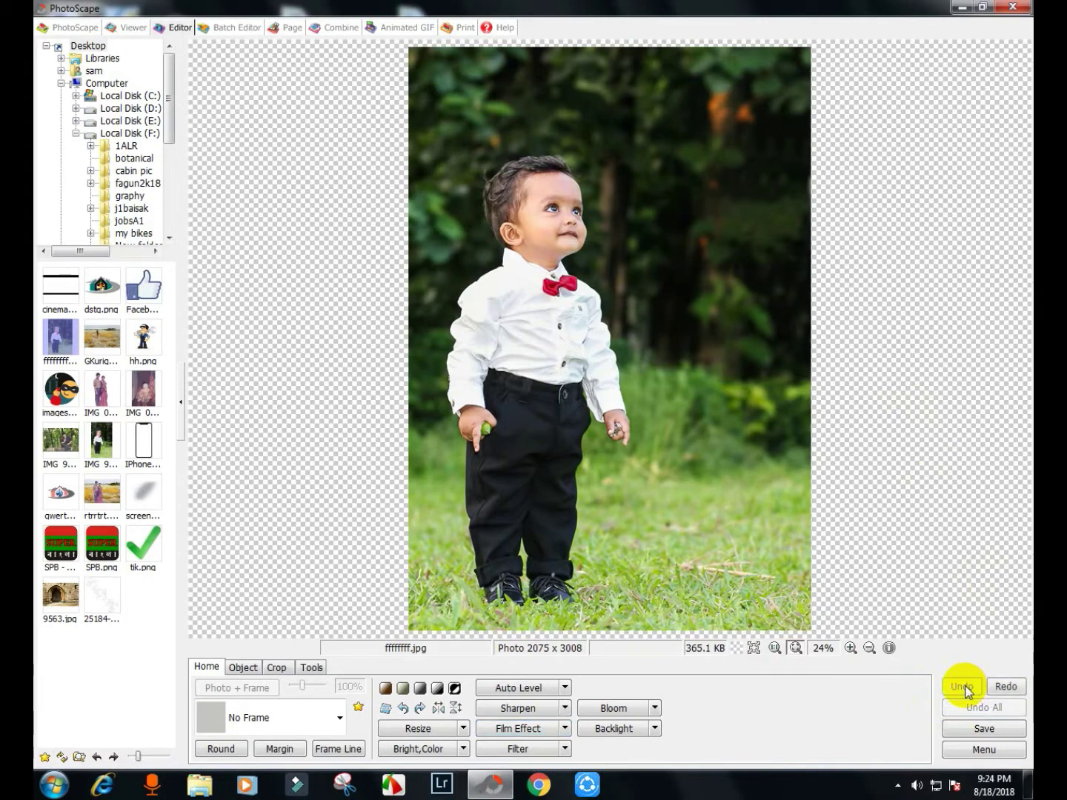
click(1006, 686)
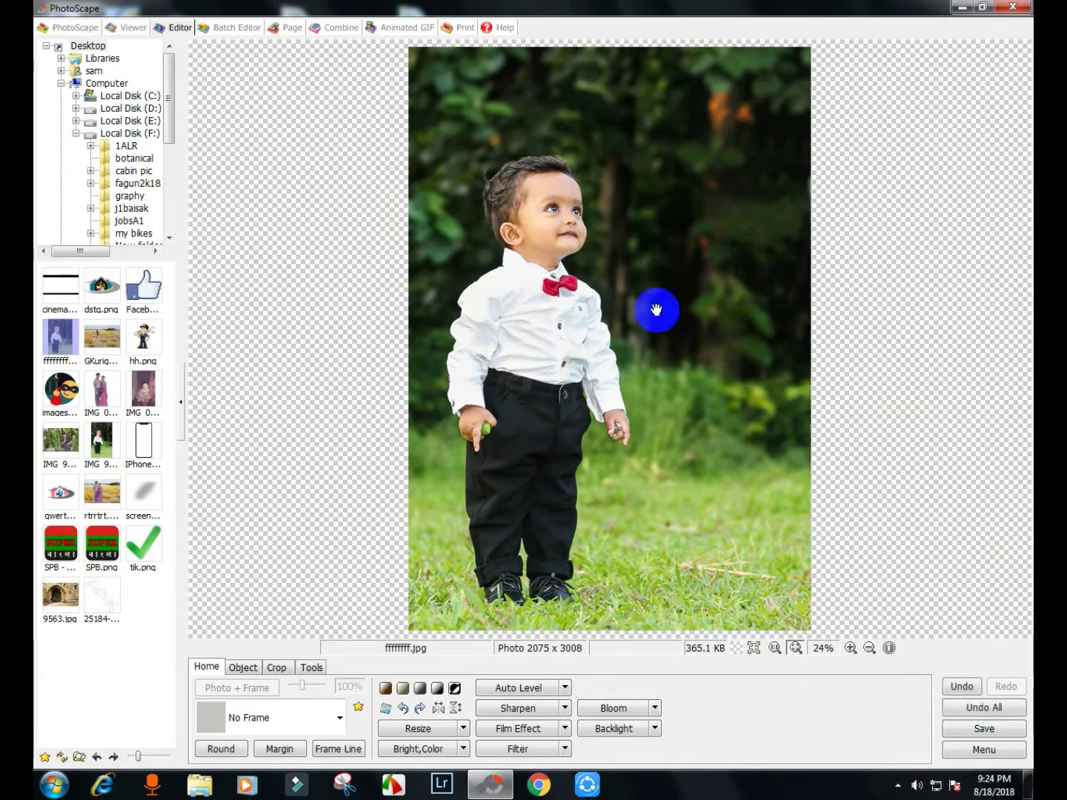
click(537, 733)
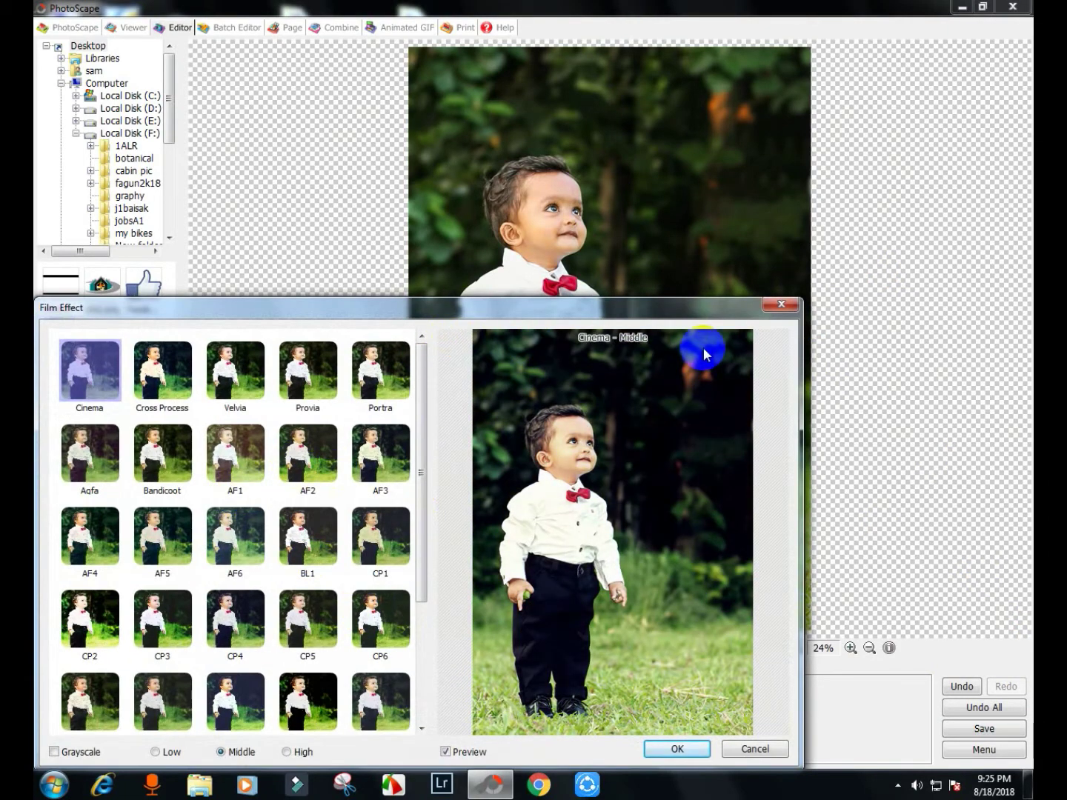
click(780, 303)
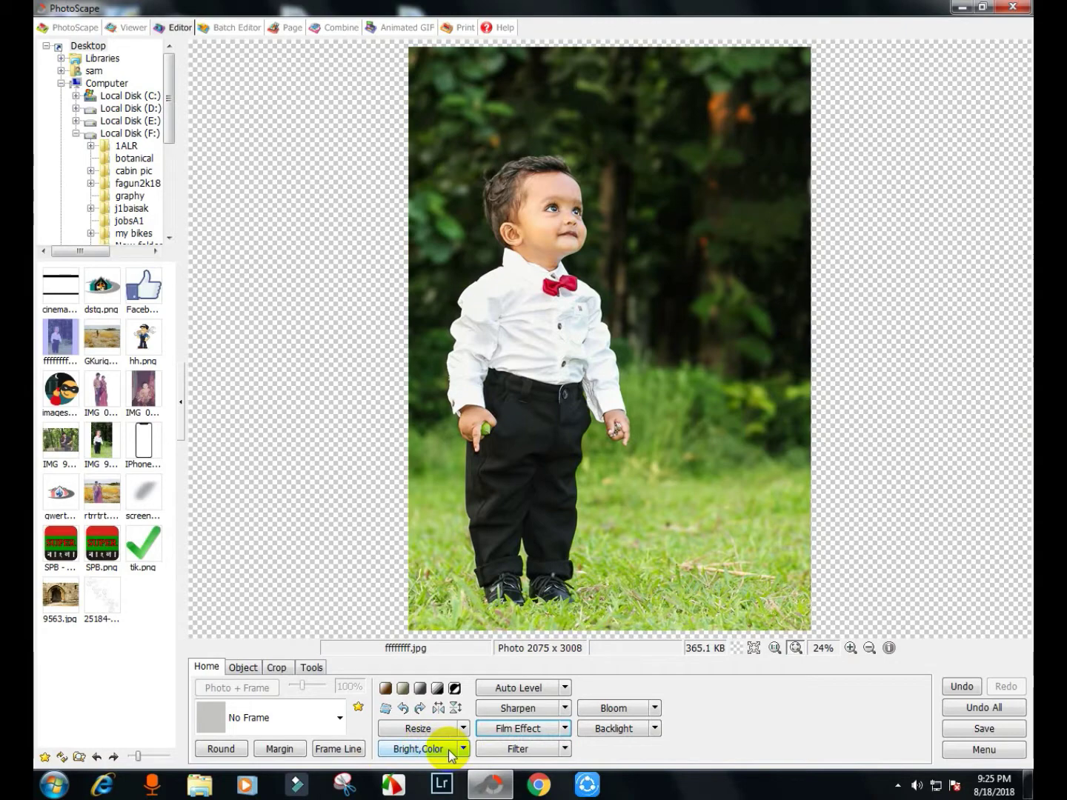
click(411, 751)
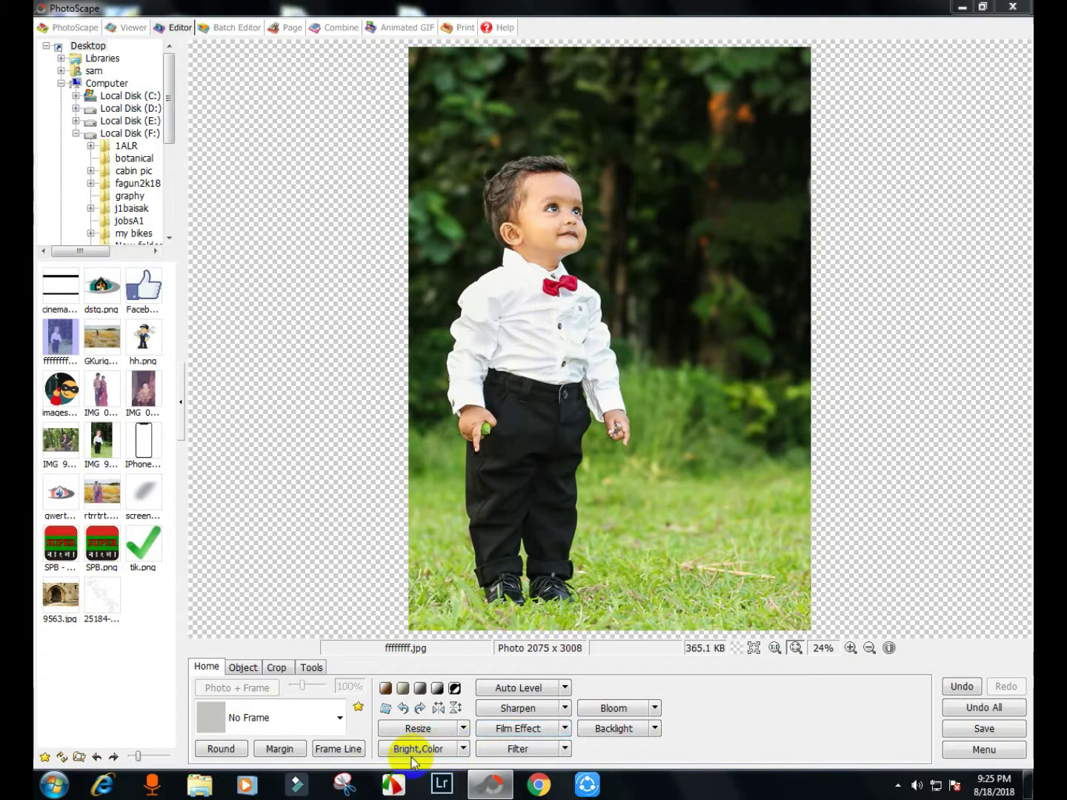
Discard the trial contrast of 13 and apply Brighten at Middle strength instead
drag(267, 671, 275, 672)
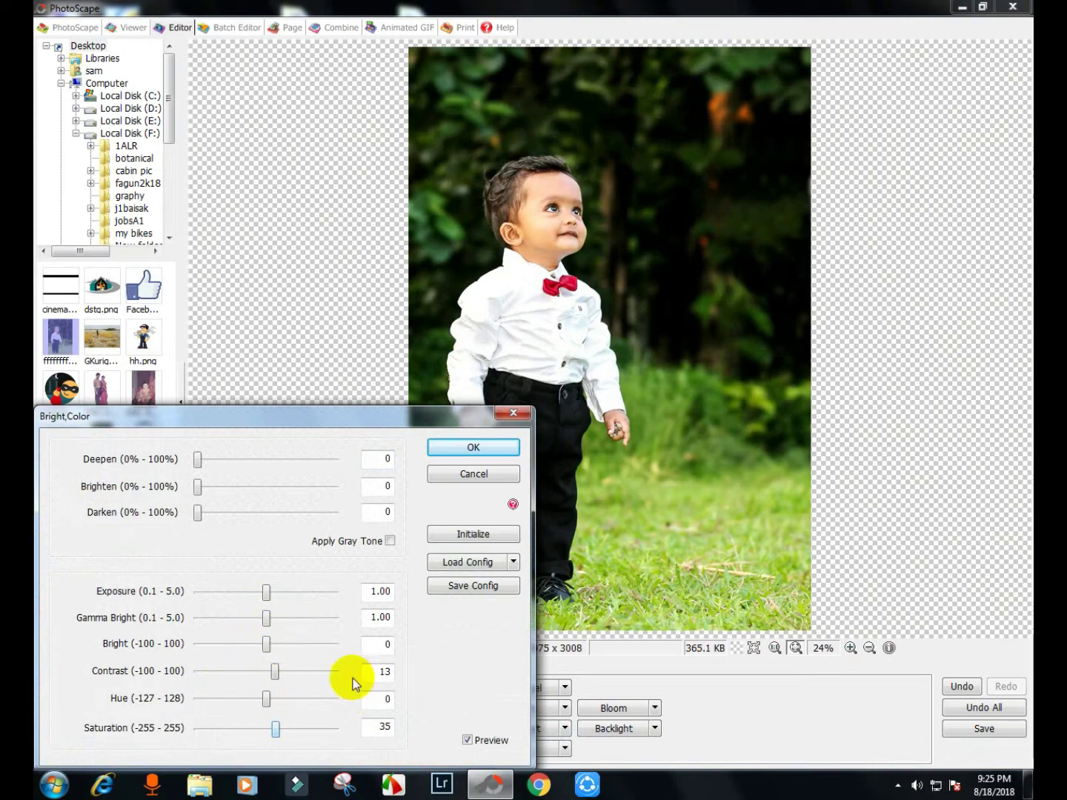
click(514, 413)
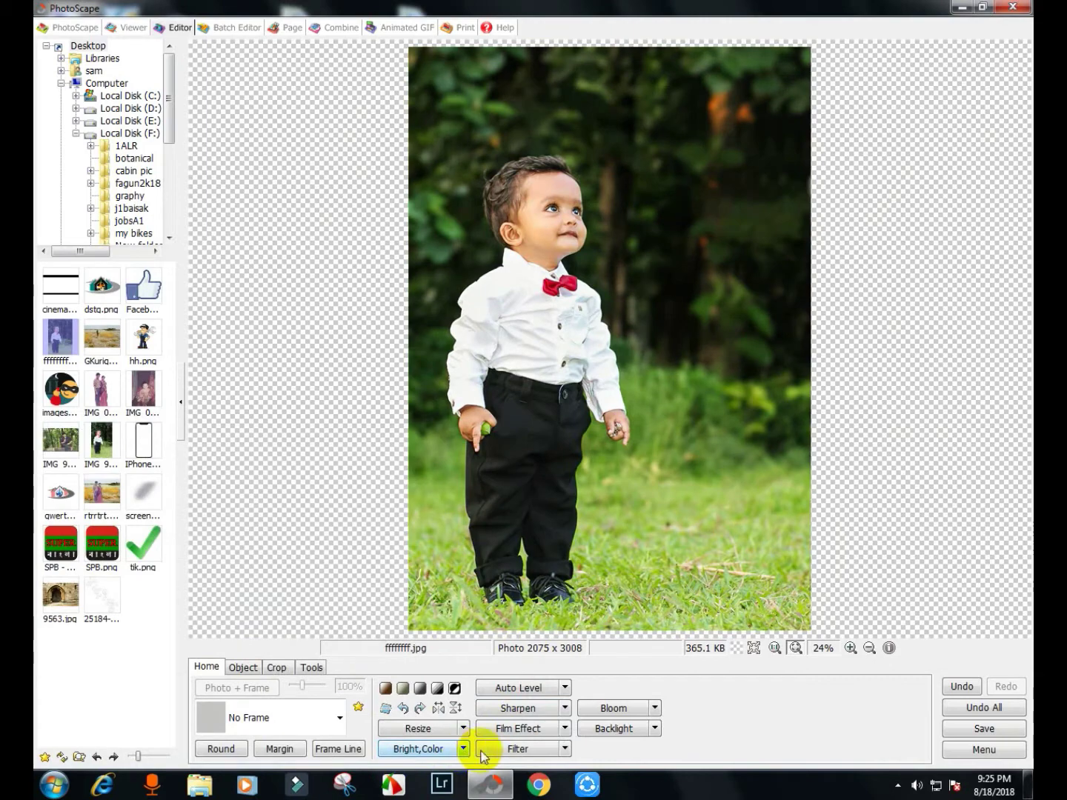
click(463, 749)
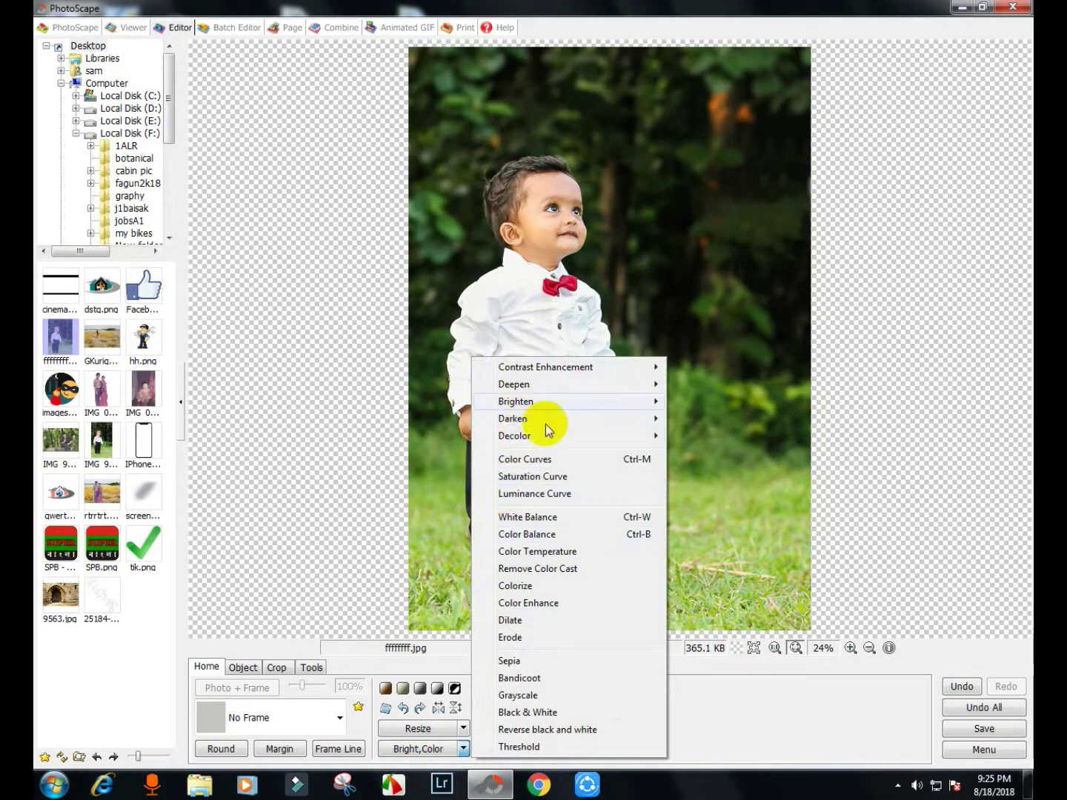
mouse_move(554, 405)
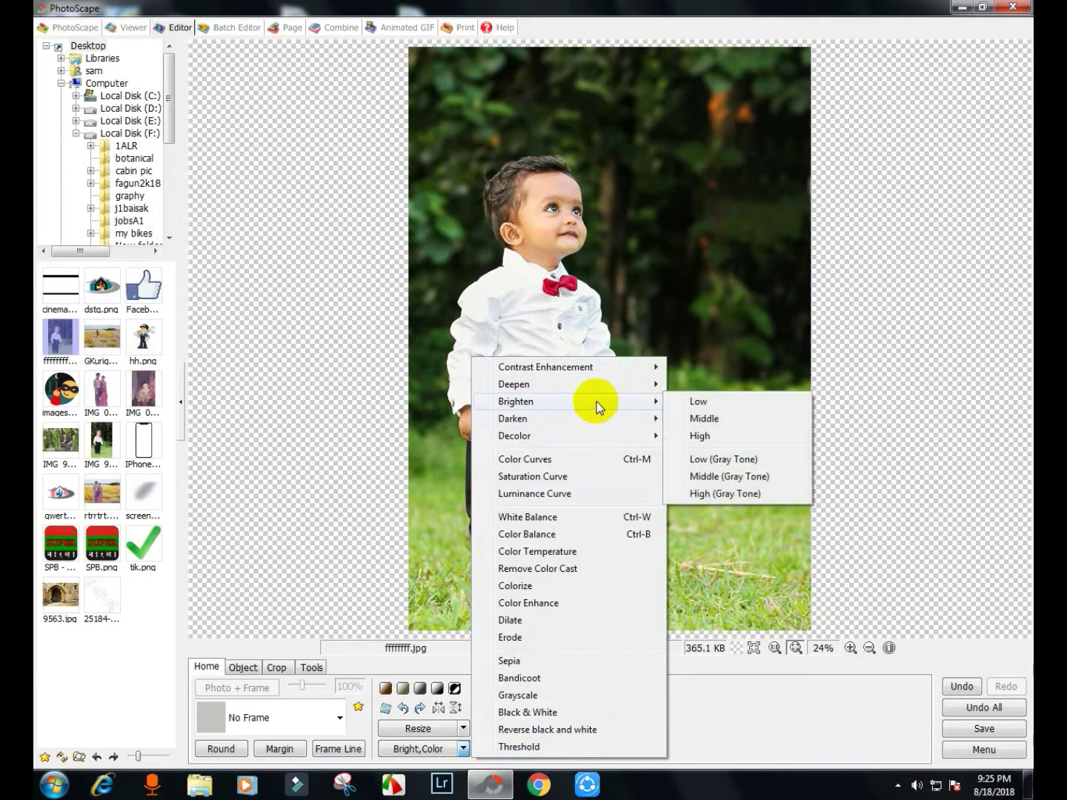
click(704, 418)
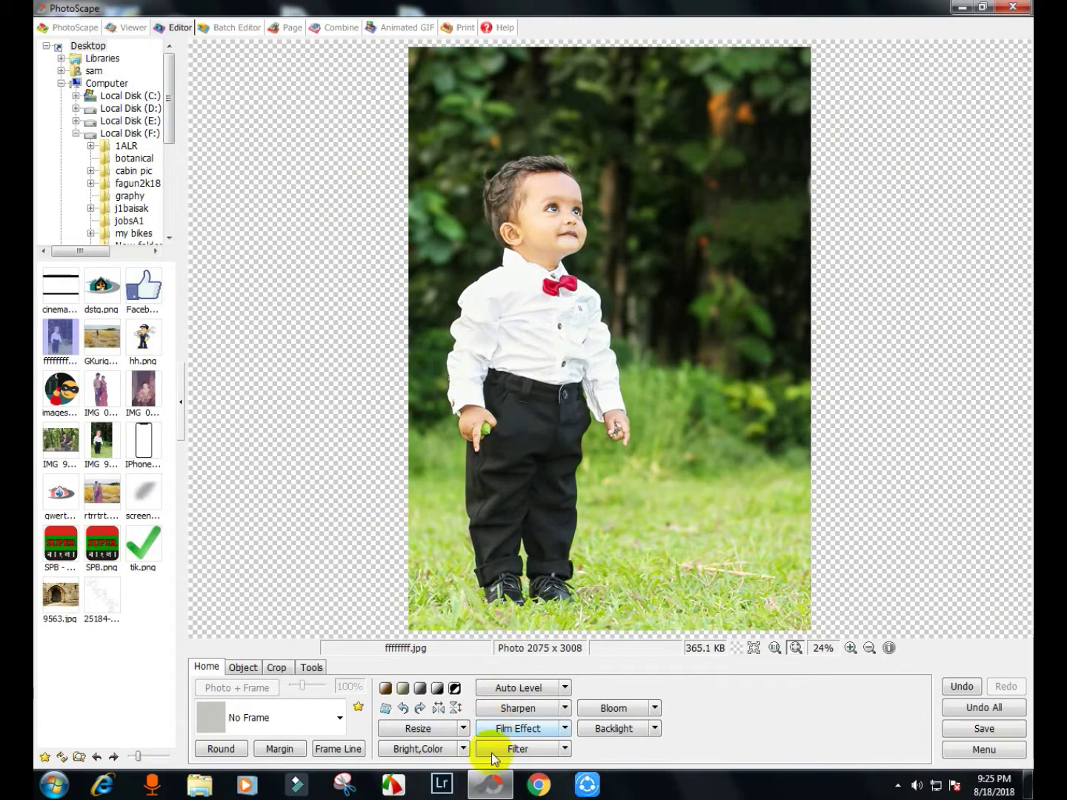
click(460, 748)
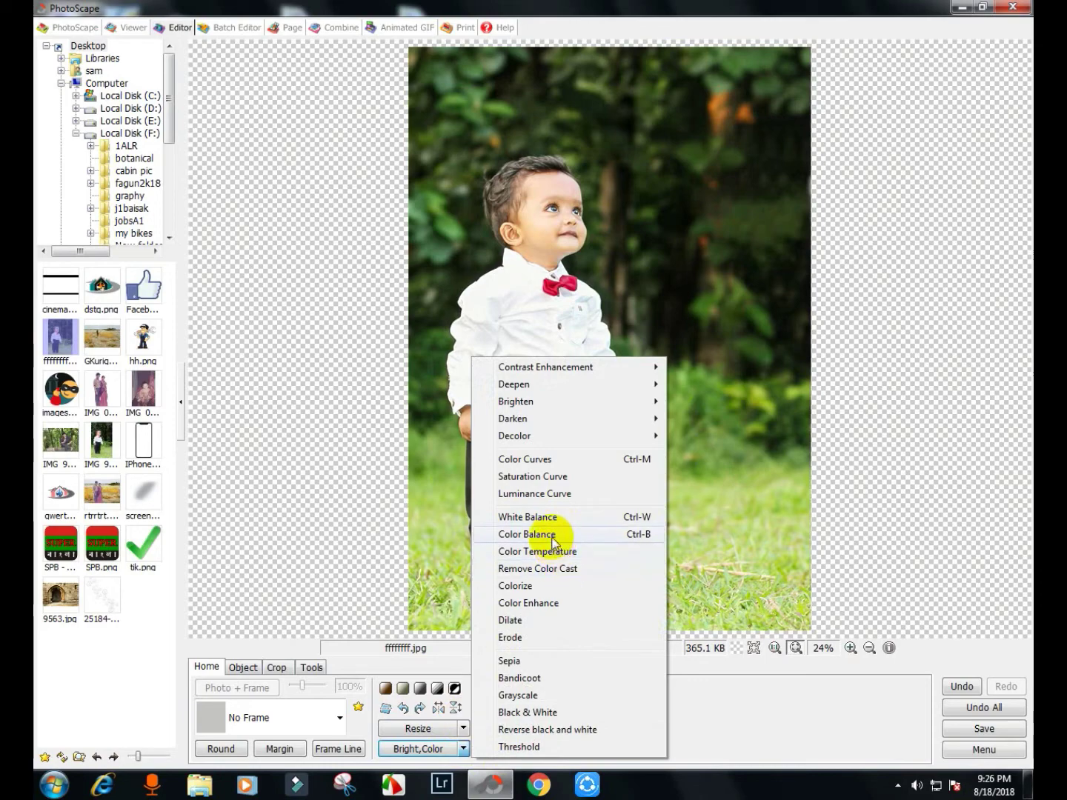
Try the Cyan–Red slider in Color Balance, then close it with all channels at 0%
click(552, 536)
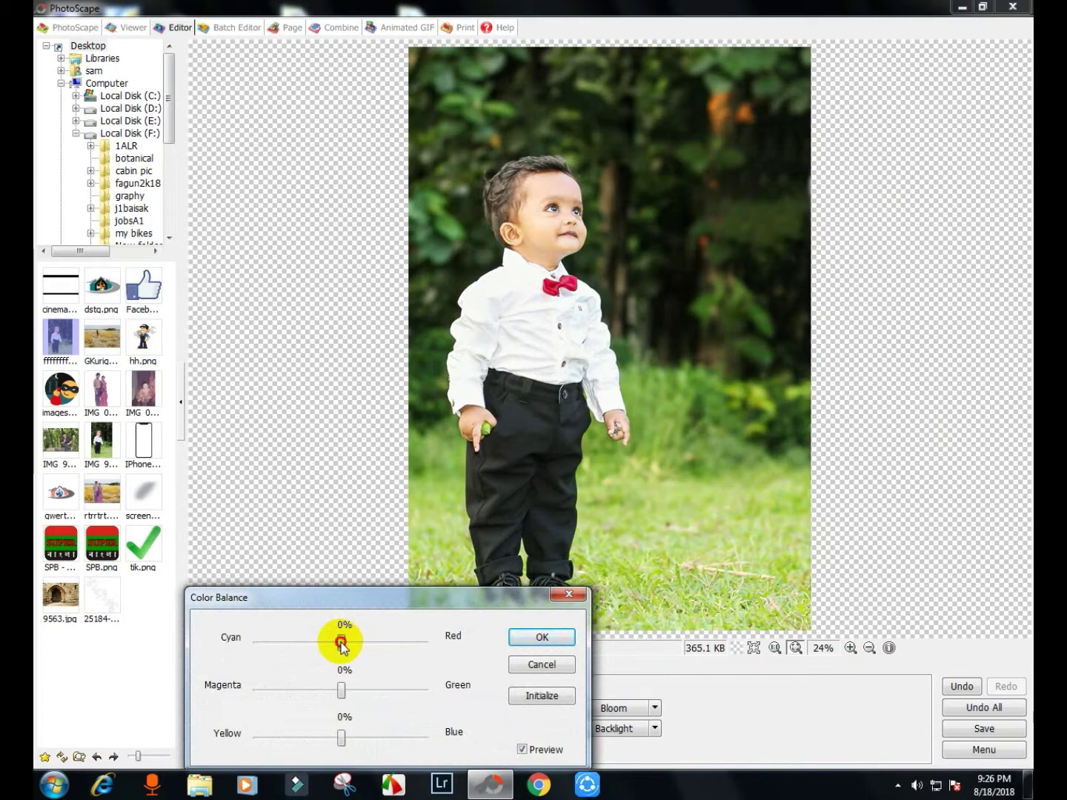
mouse_move(352, 649)
mouse_down()
mouse_move(359, 656)
mouse_move(341, 650)
mouse_up()
click(347, 642)
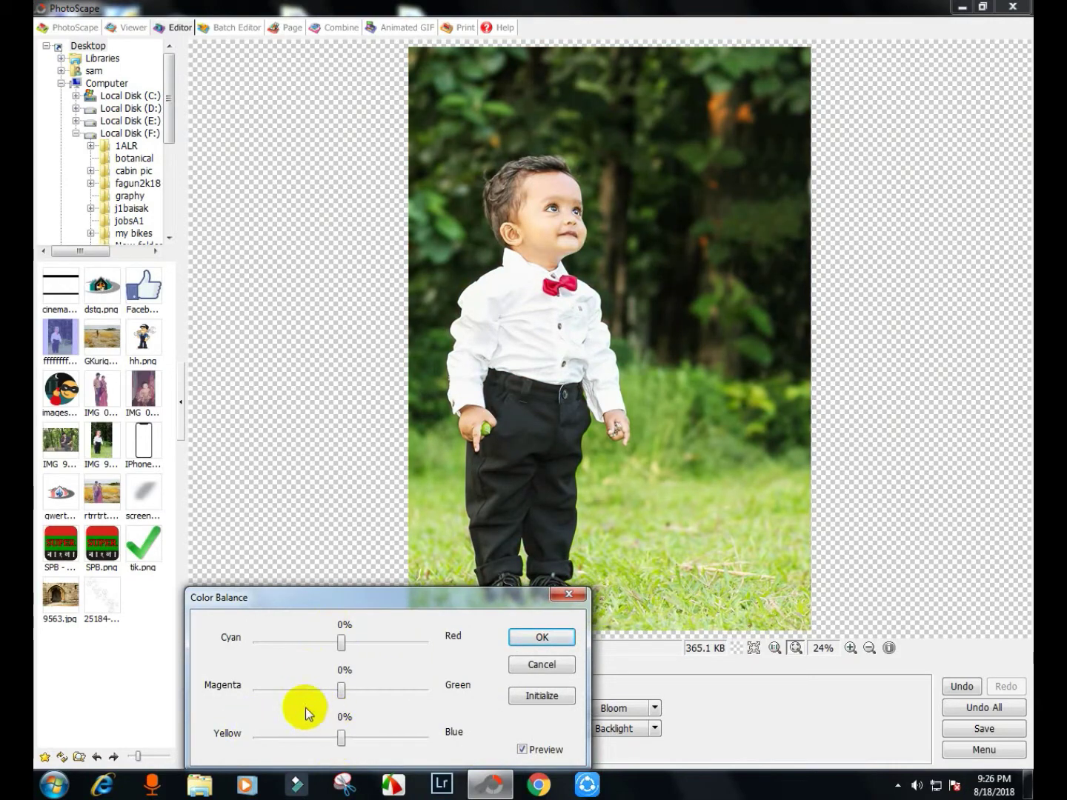
click(542, 634)
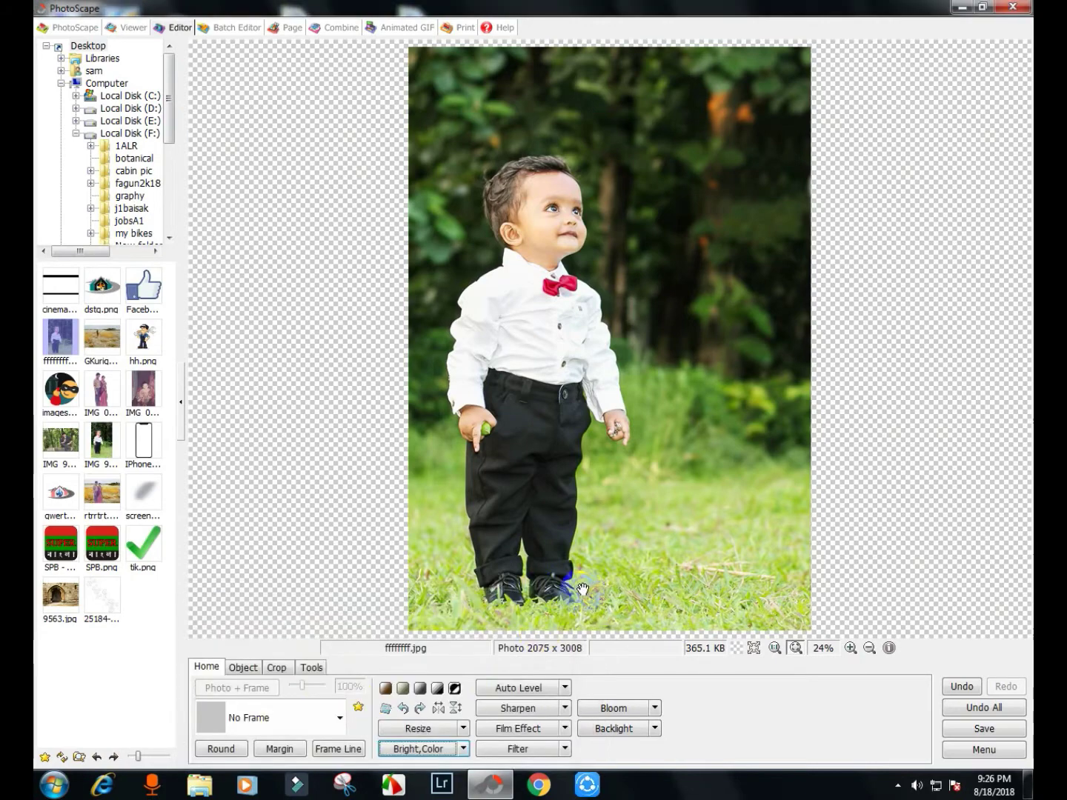
Sharpen the photo with a level from the Sharpen list and apply Backlight correction
click(565, 709)
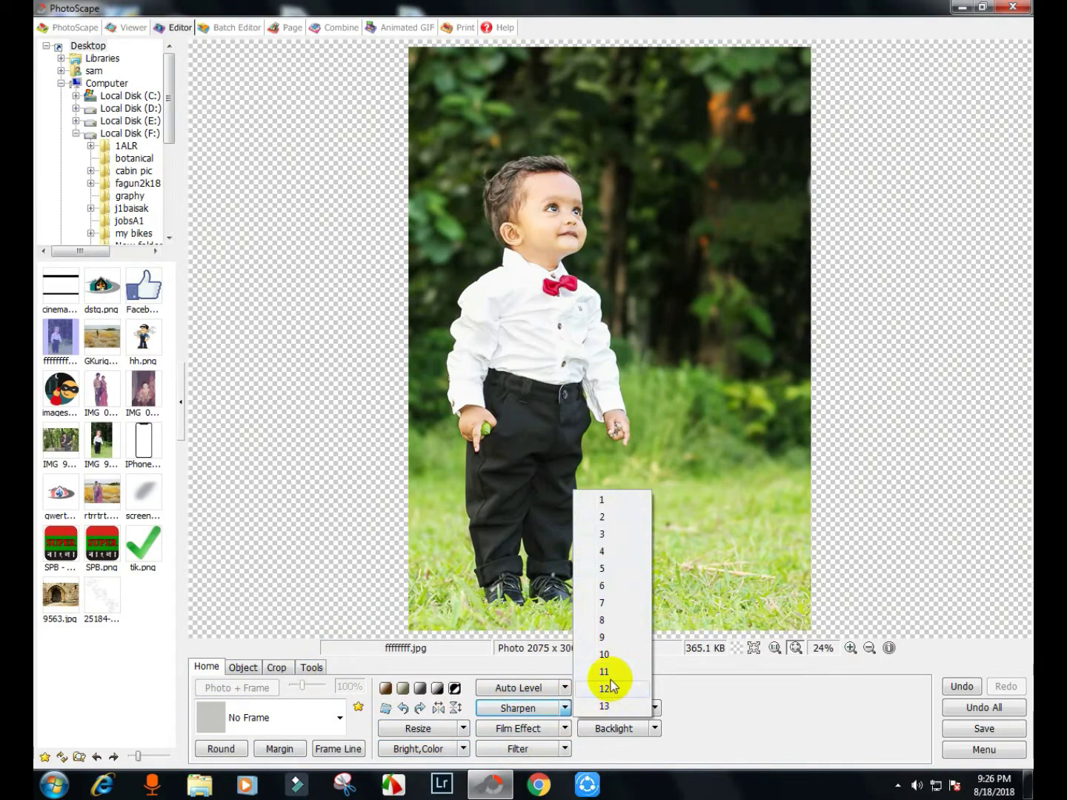
click(603, 517)
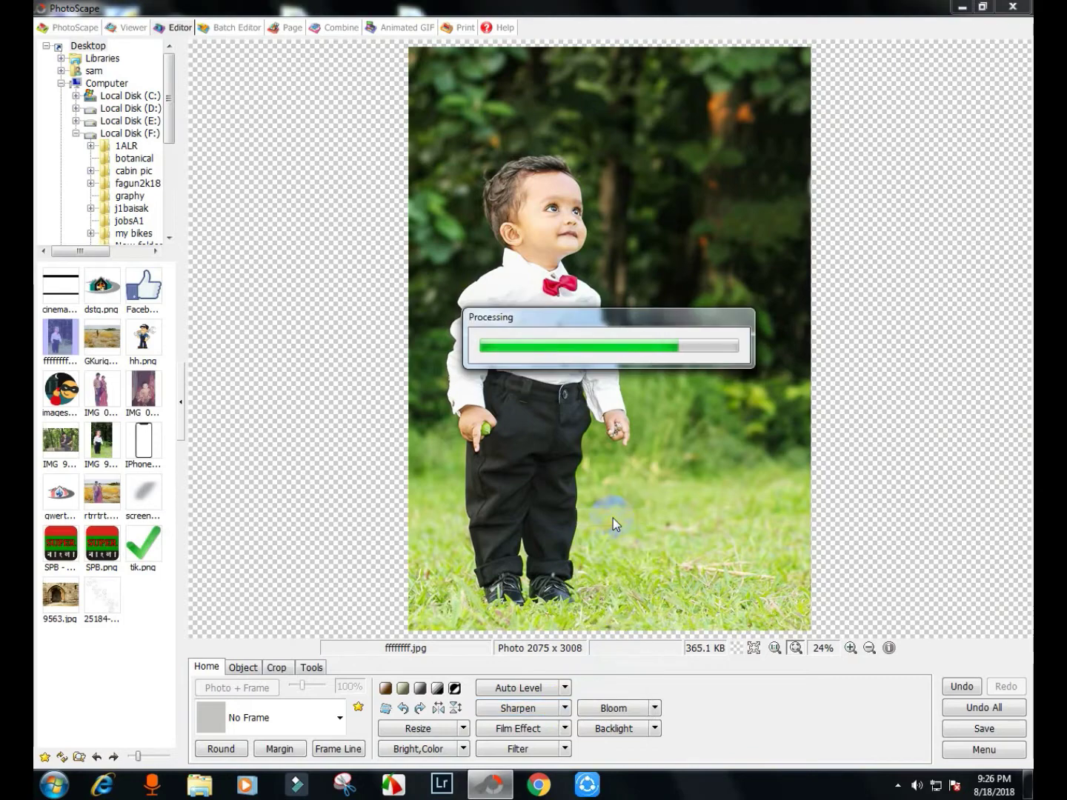
mouse_move(567, 379)
mouse_down()
mouse_move(564, 369)
mouse_move(602, 378)
mouse_up()
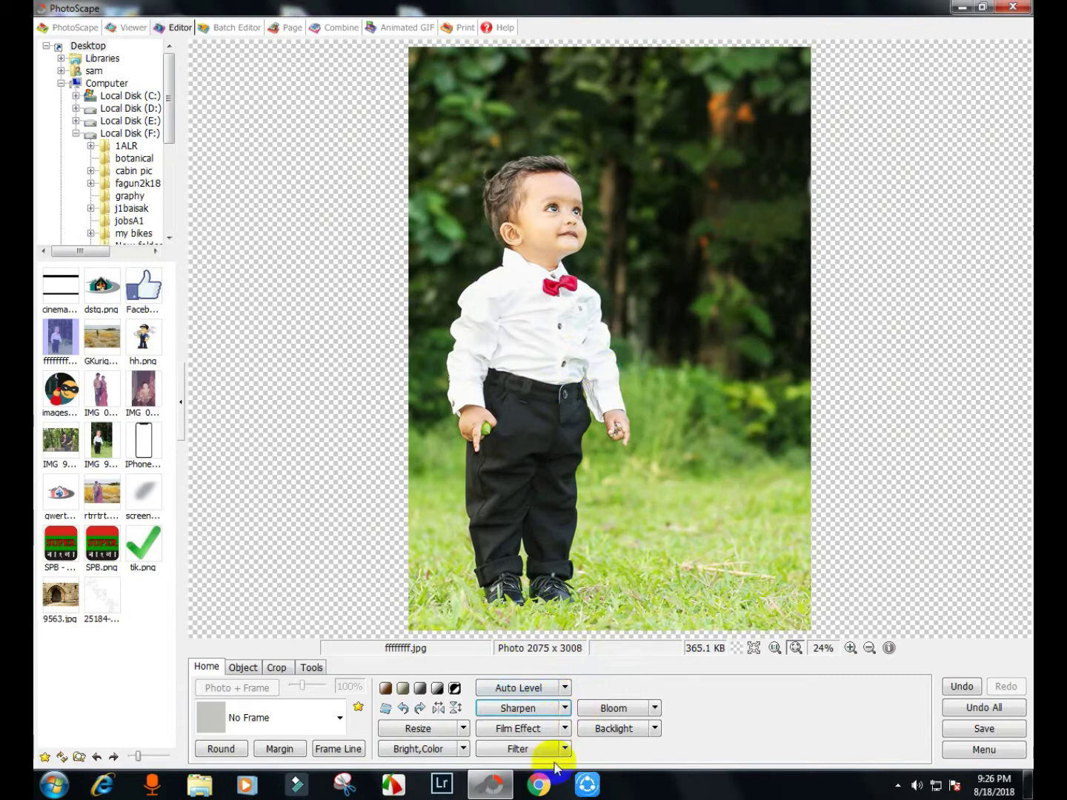
click(619, 729)
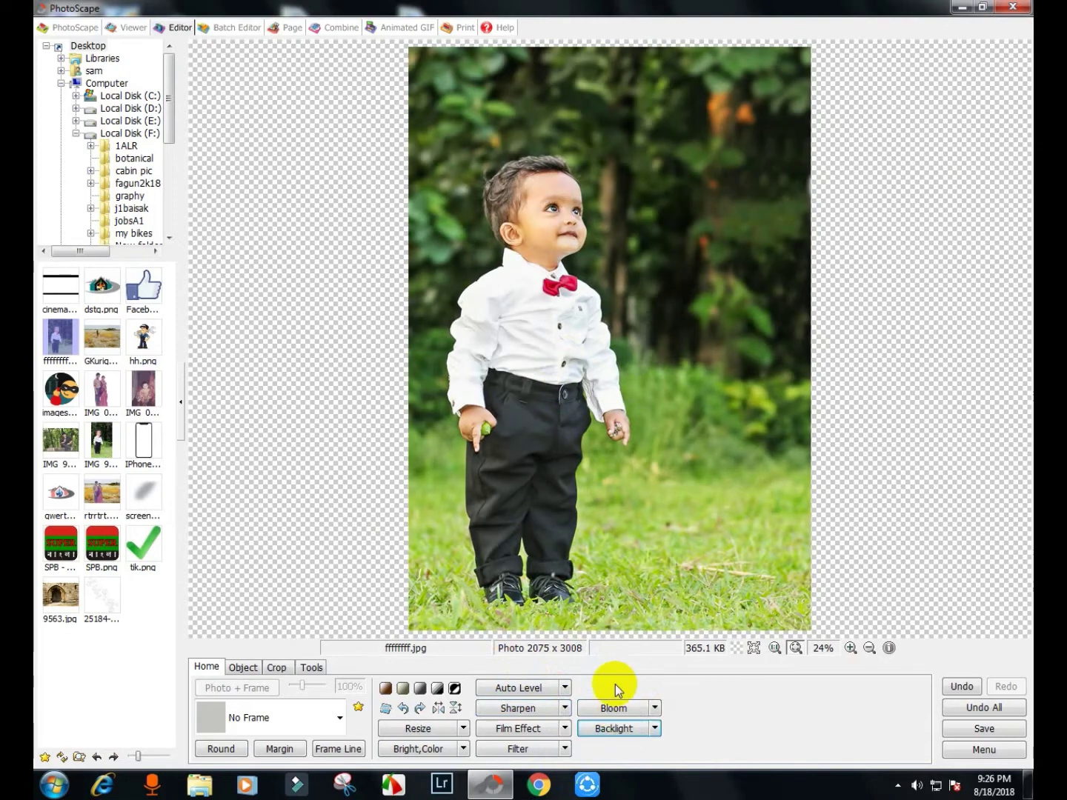
click(385, 711)
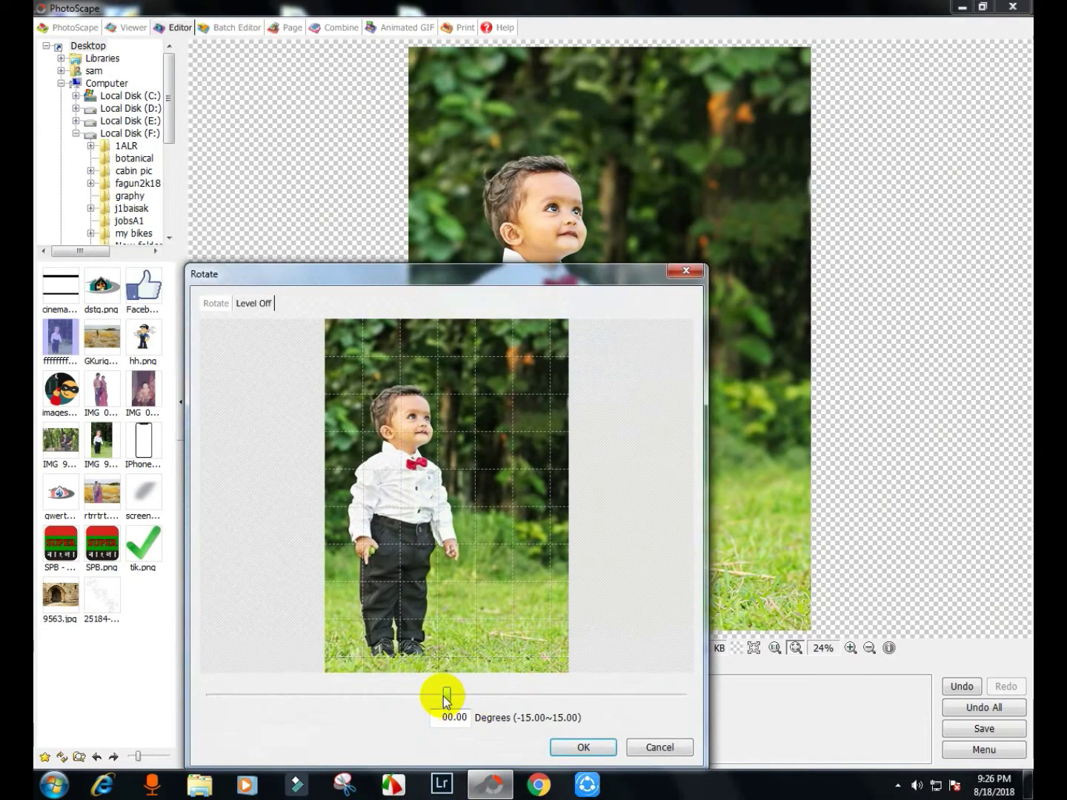
mouse_move(446, 696)
mouse_down()
mouse_move(490, 698)
mouse_move(344, 702)
mouse_move(492, 700)
mouse_move(432, 705)
mouse_up()
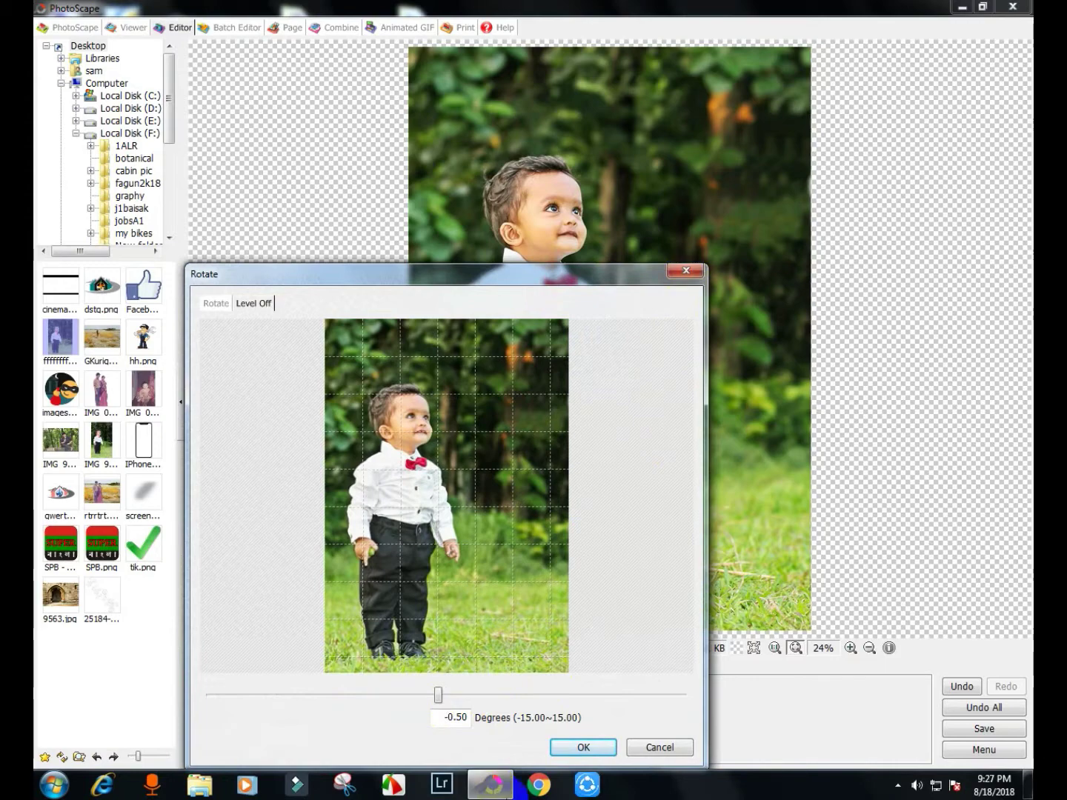
click(686, 270)
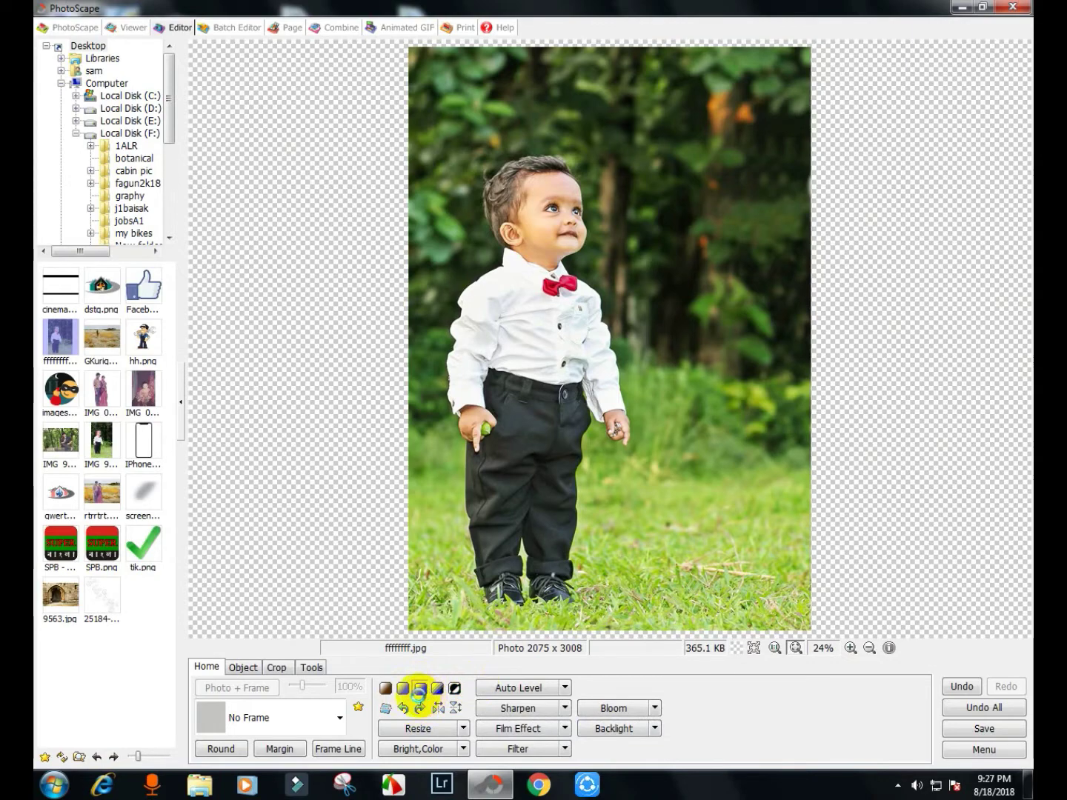
Convert the photo to black-and-white, then undo it to restore full colour
click(432, 685)
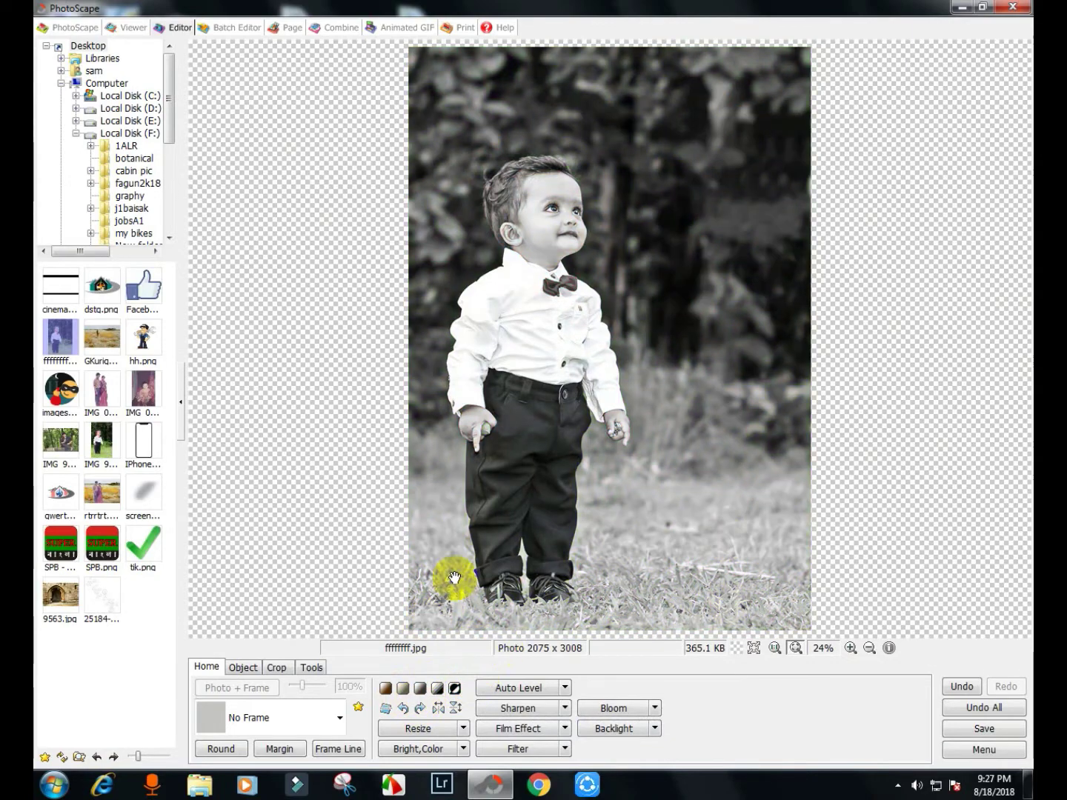
click(959, 689)
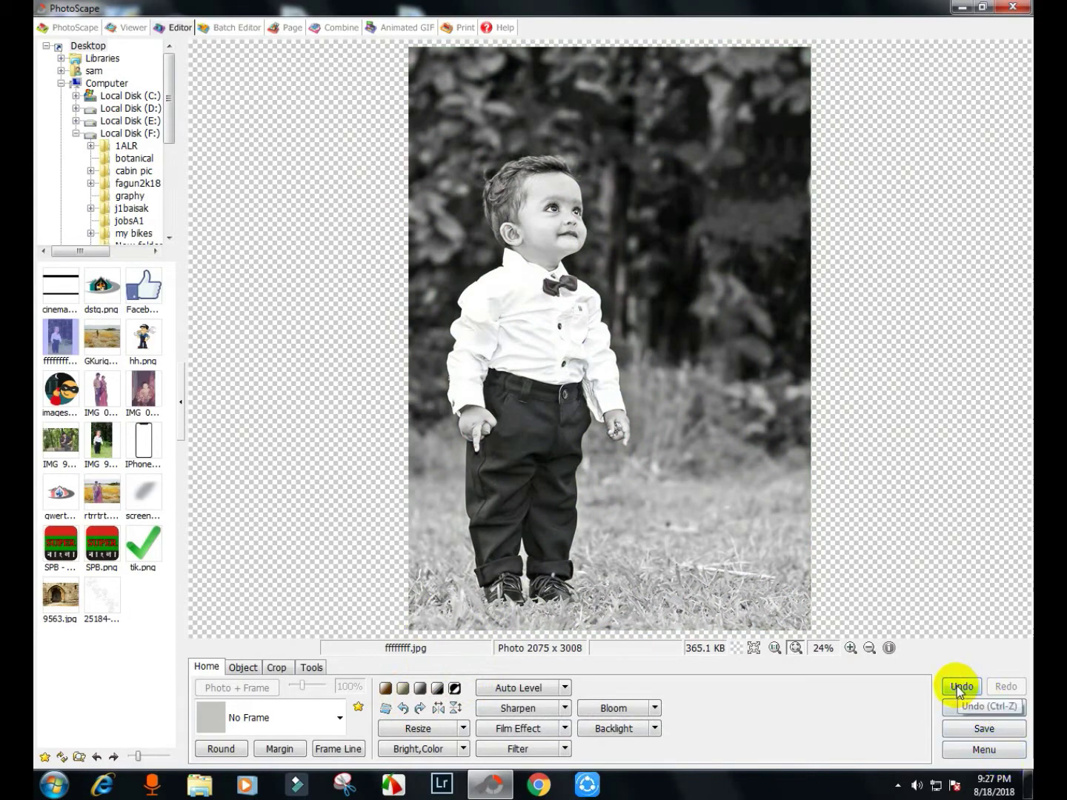
click(959, 688)
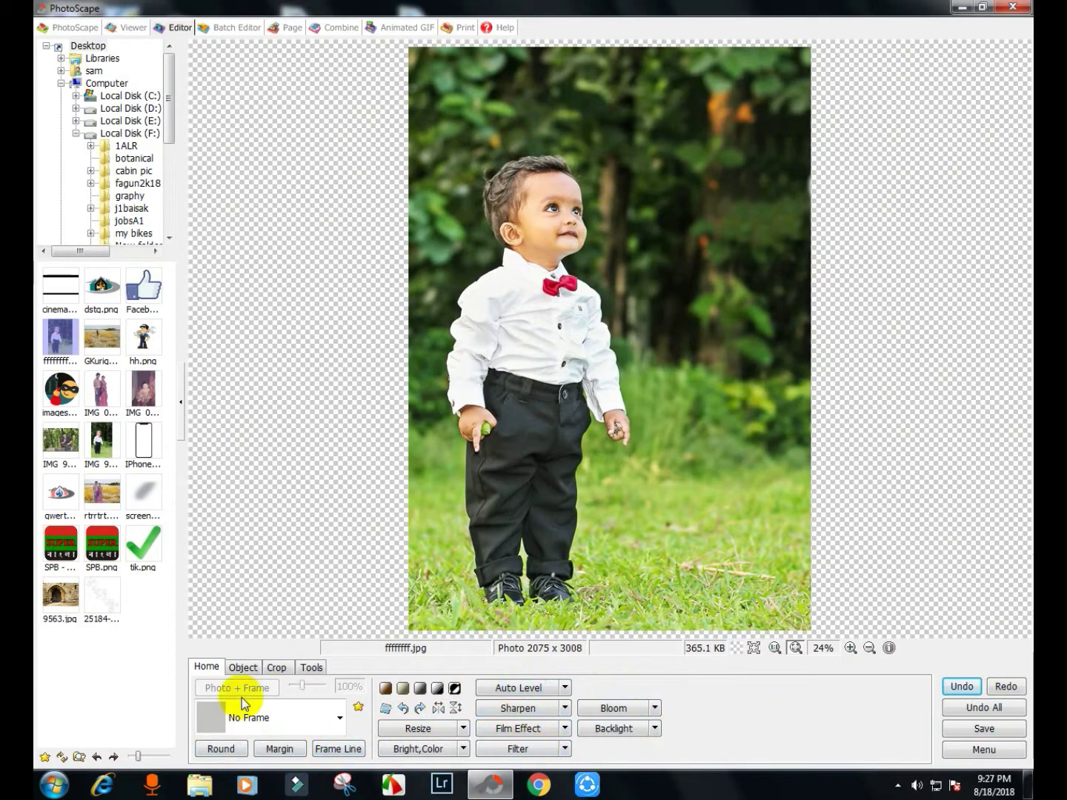
Insert the hh.png cartoon mechanic picture as an object on the photo
click(239, 670)
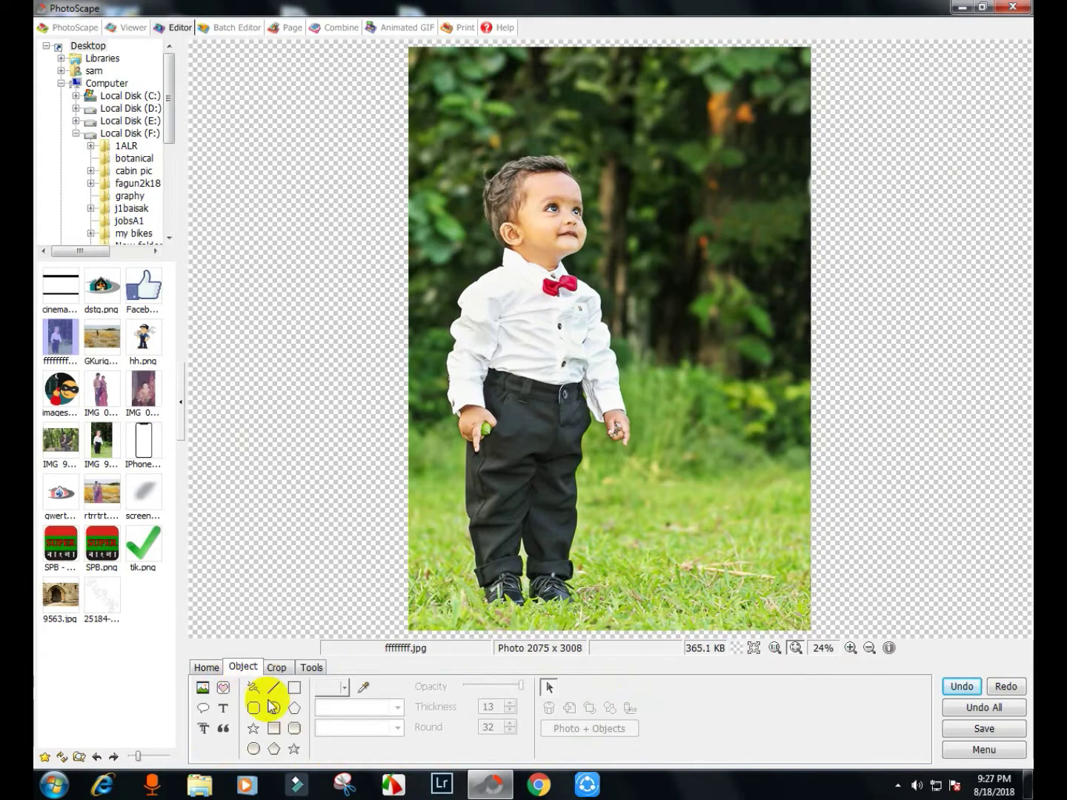
click(202, 691)
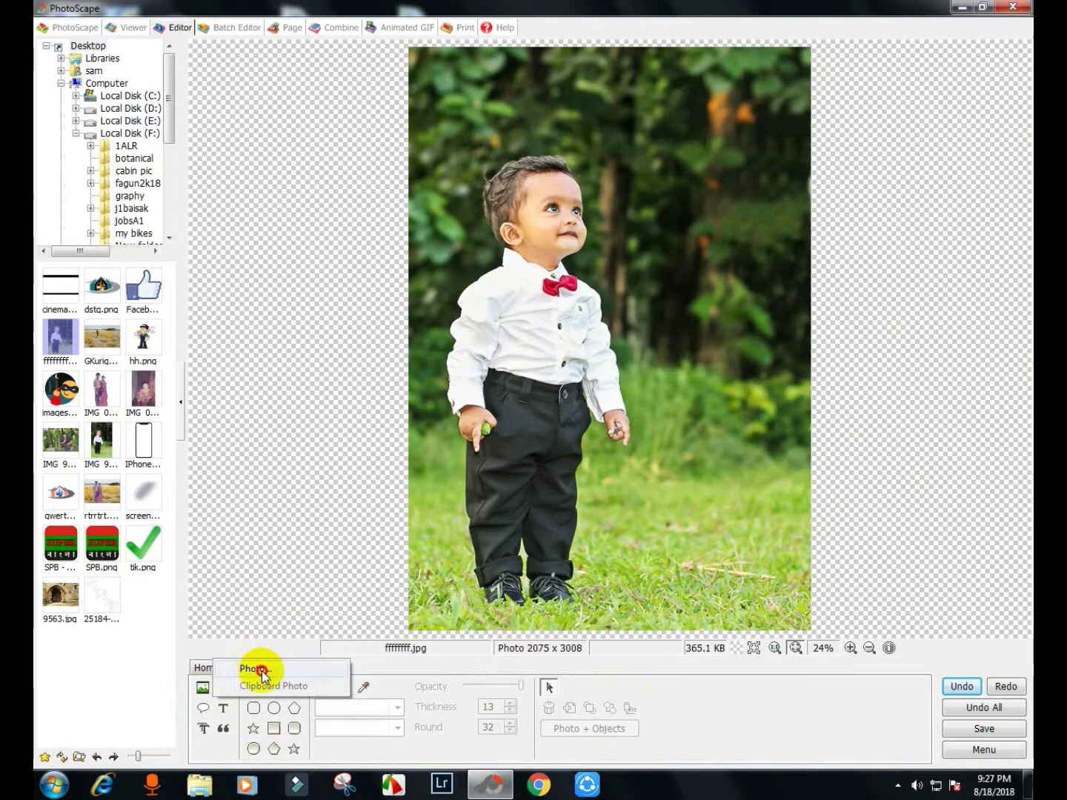
click(262, 671)
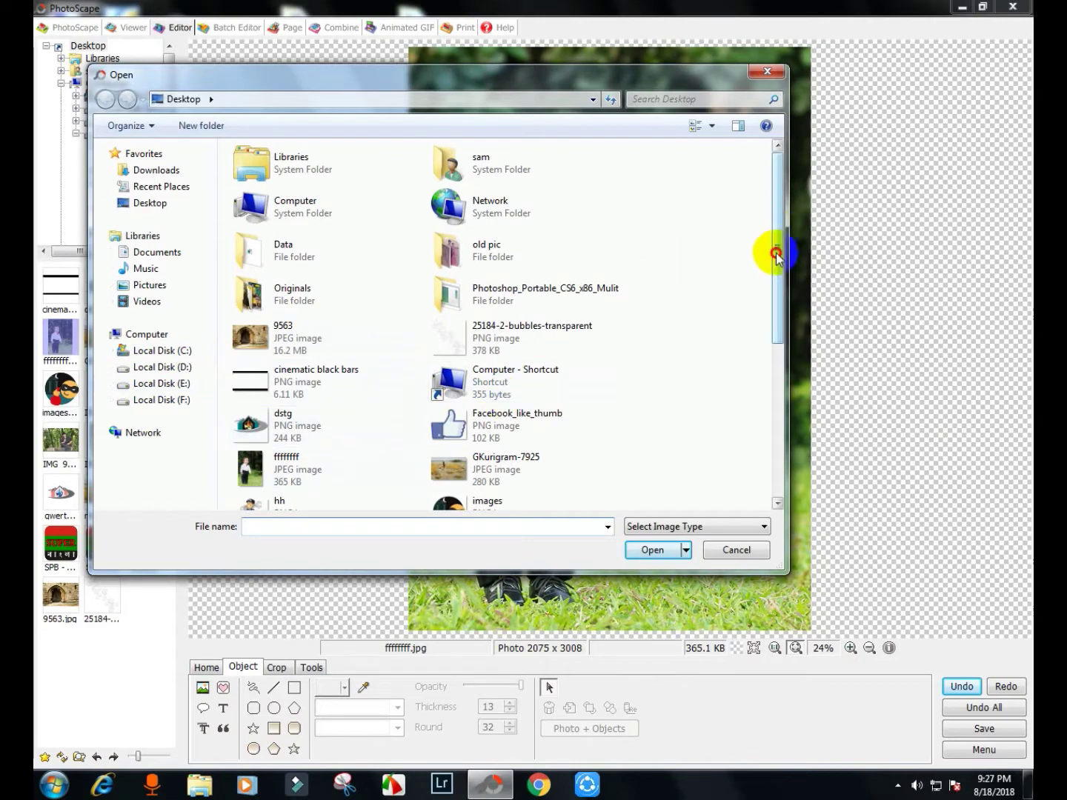
scroll(775, 254, down, 2)
click(279, 432)
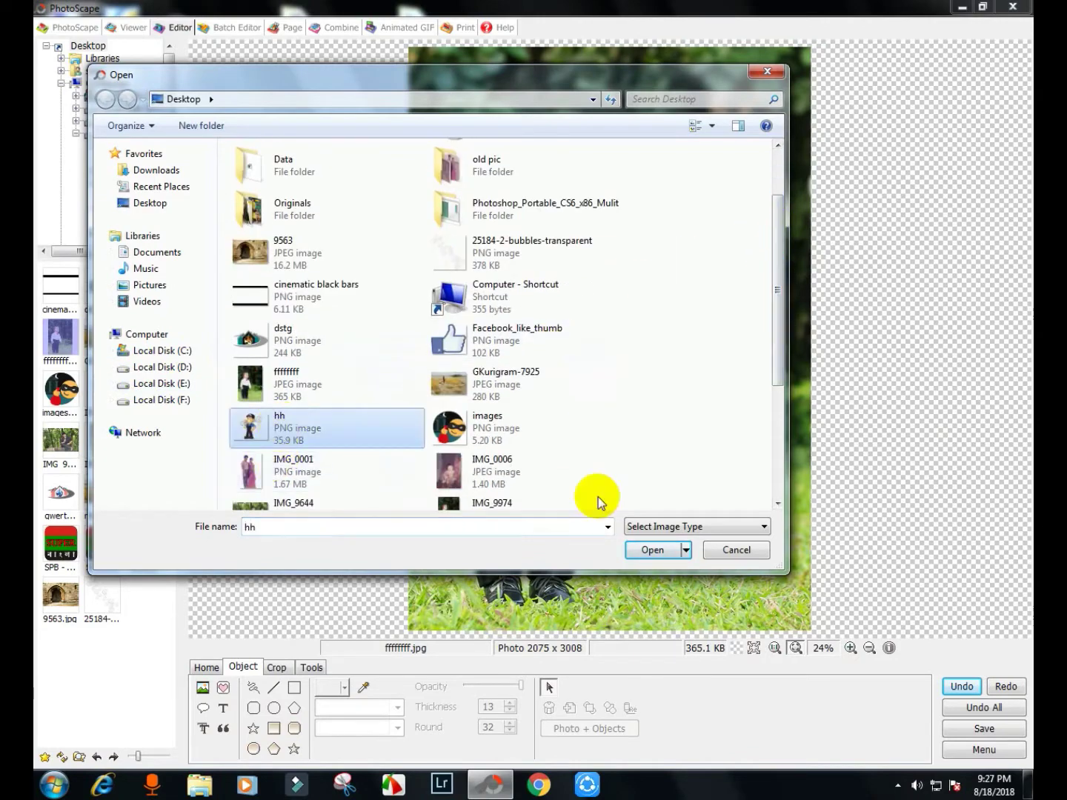
click(656, 550)
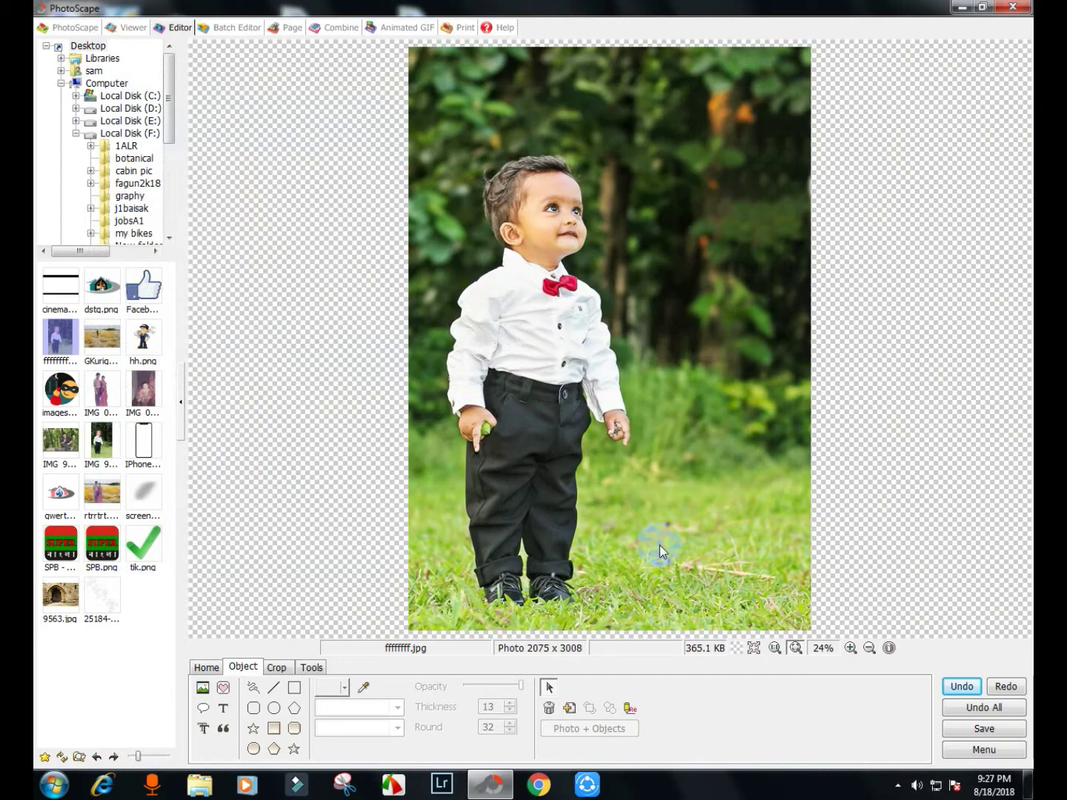
Move the mechanic onto the grass right of the boy and enlarge it
click(694, 421)
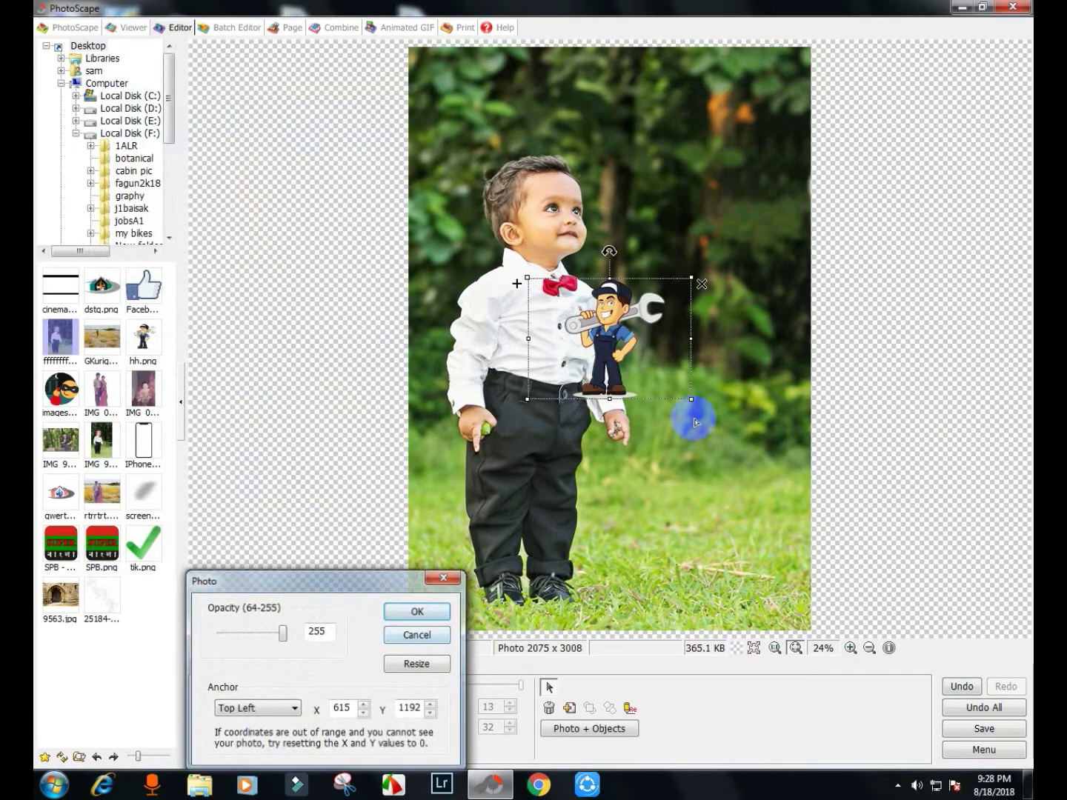
drag(627, 332, 714, 556)
drag(631, 470, 531, 395)
drag(719, 522, 753, 536)
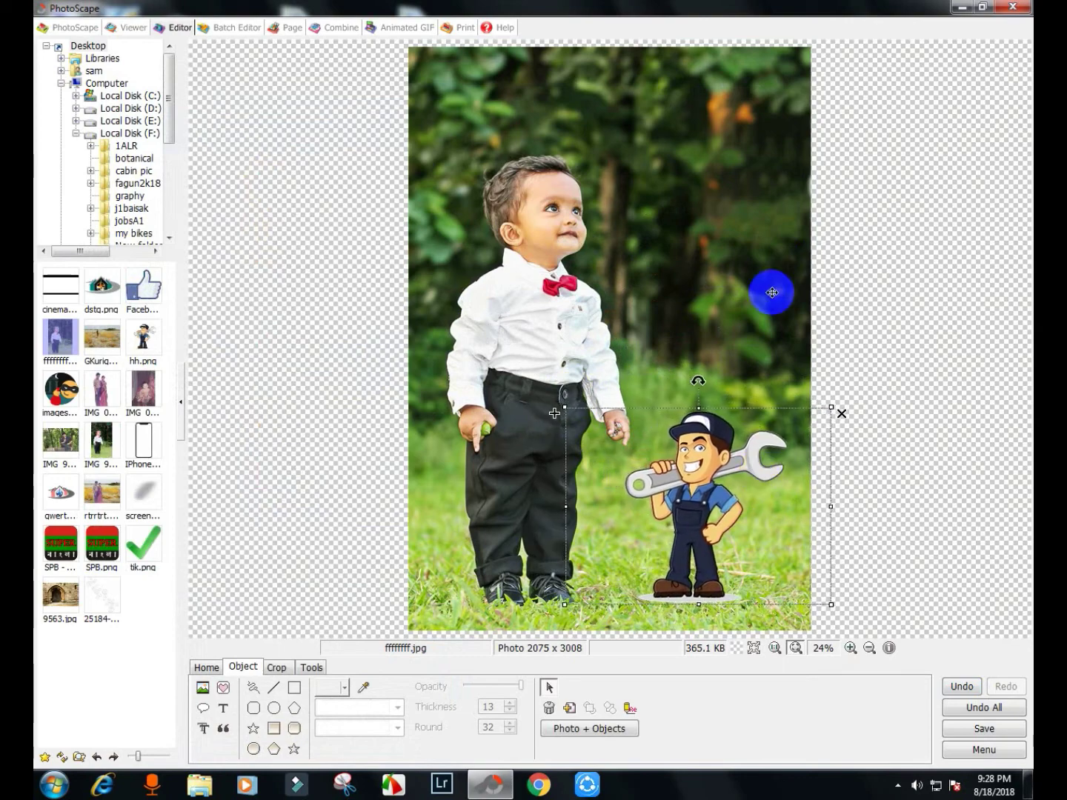
click(844, 302)
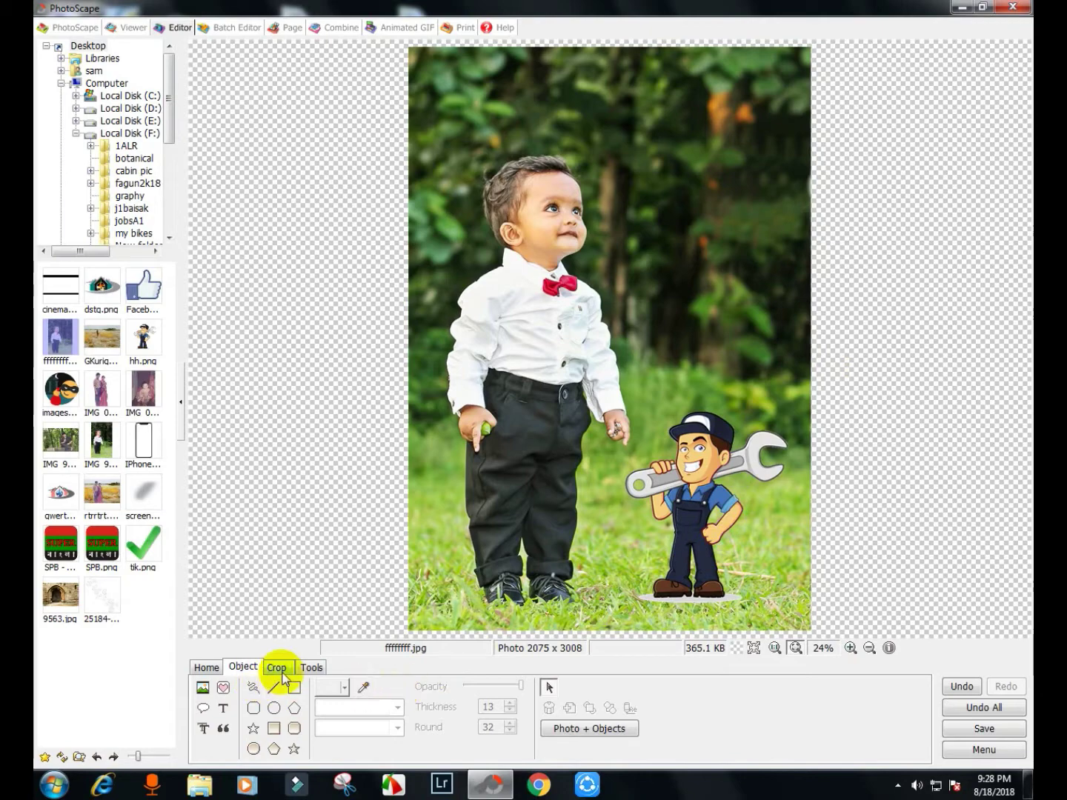
click(222, 688)
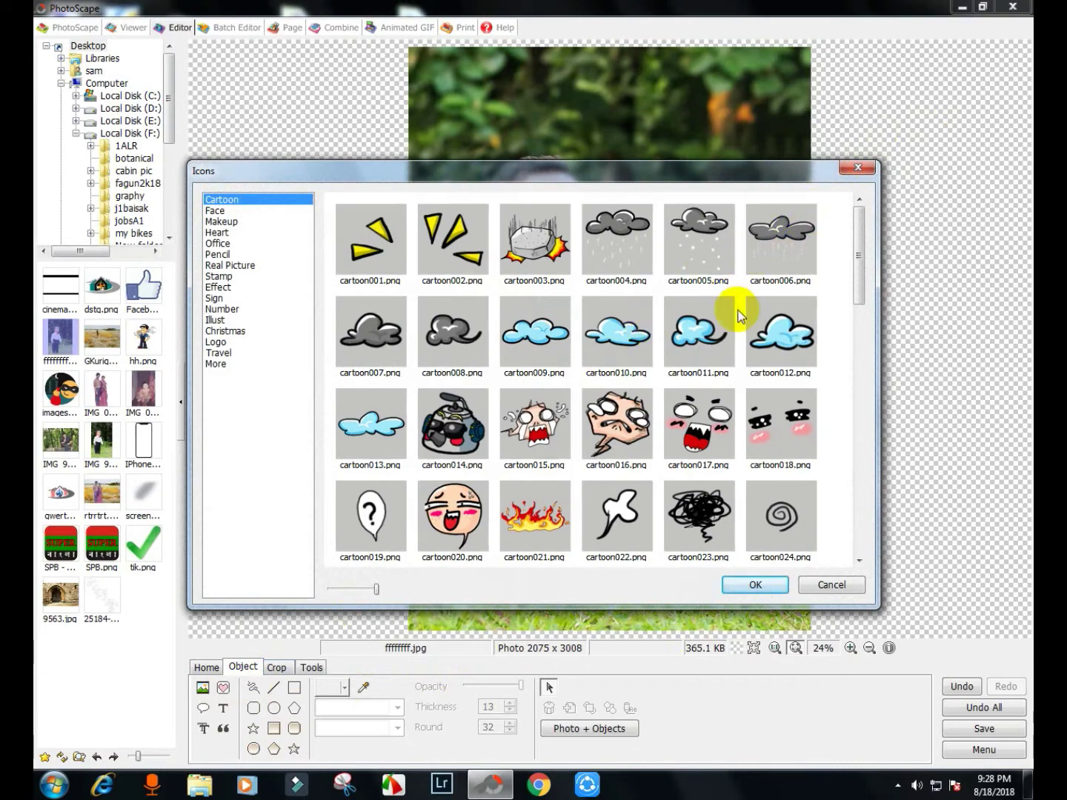
Close the Icons library and add a trial 'fdrgsdgg' text label
click(857, 167)
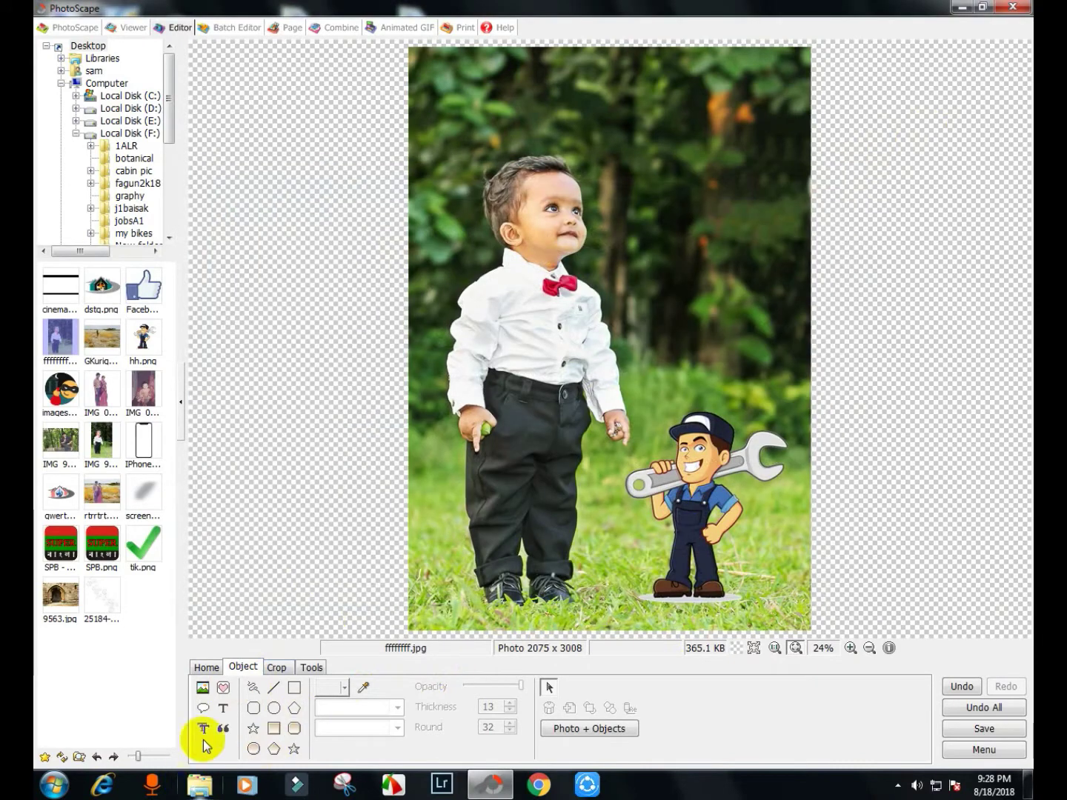
click(223, 709)
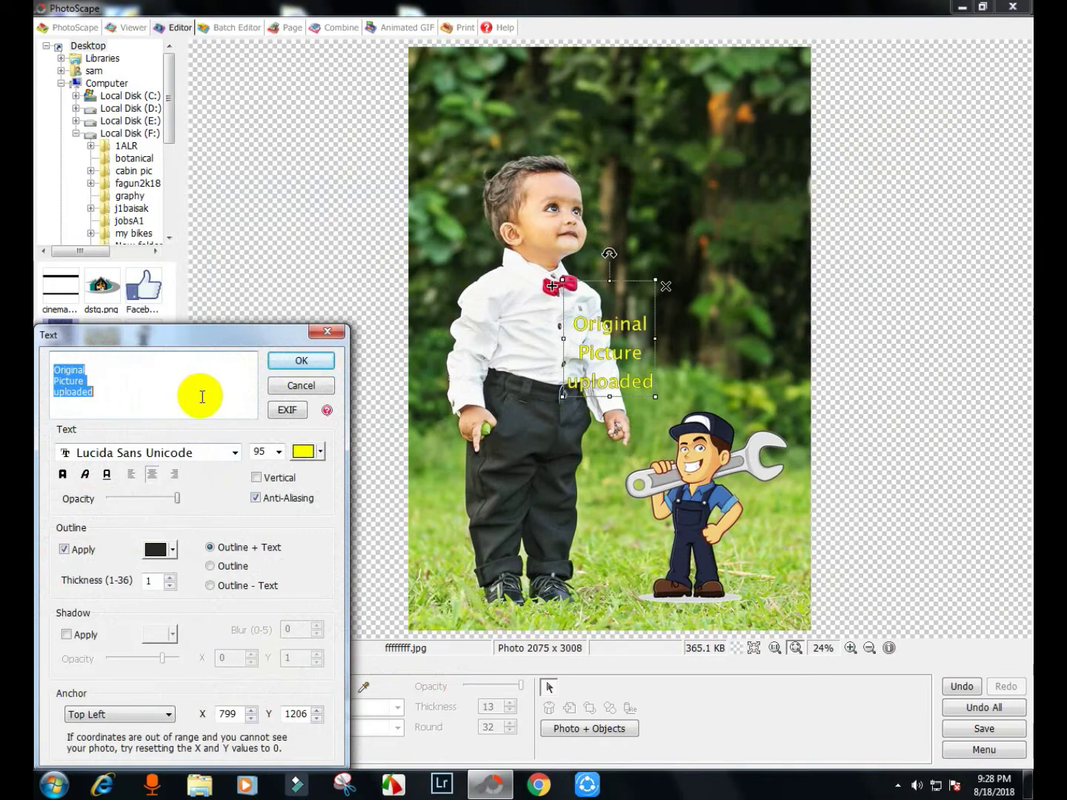
key(BackSpace)
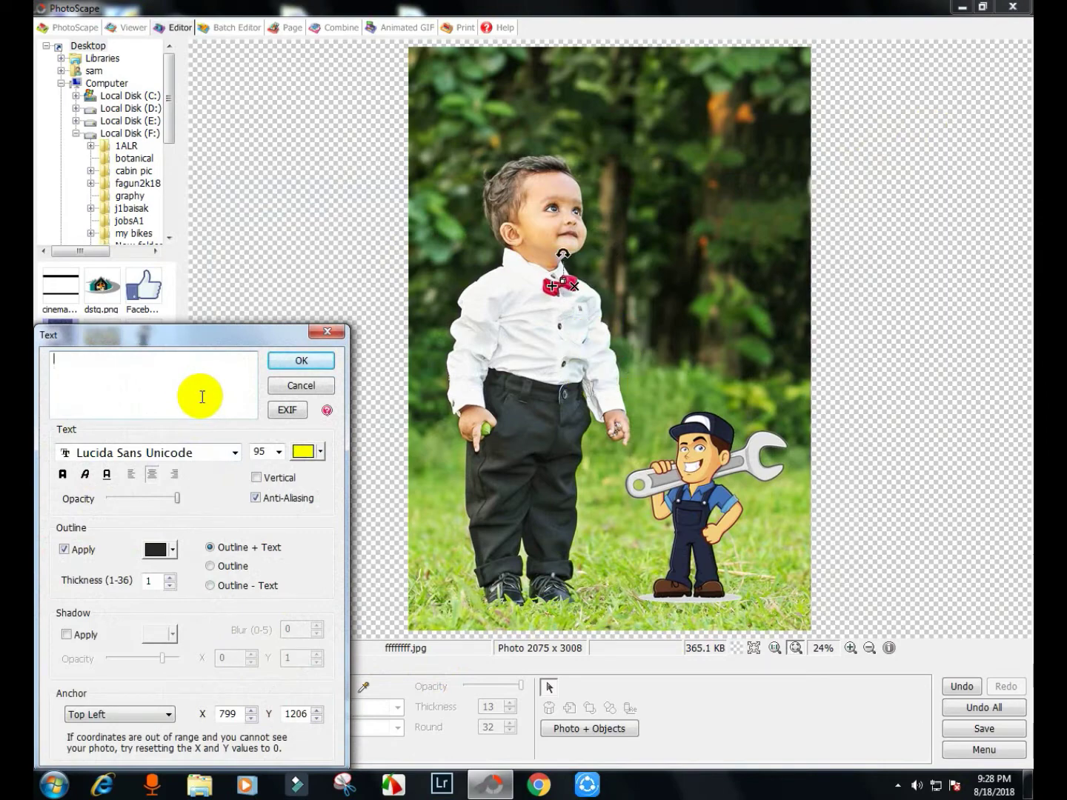
text(fdrgsdgg)
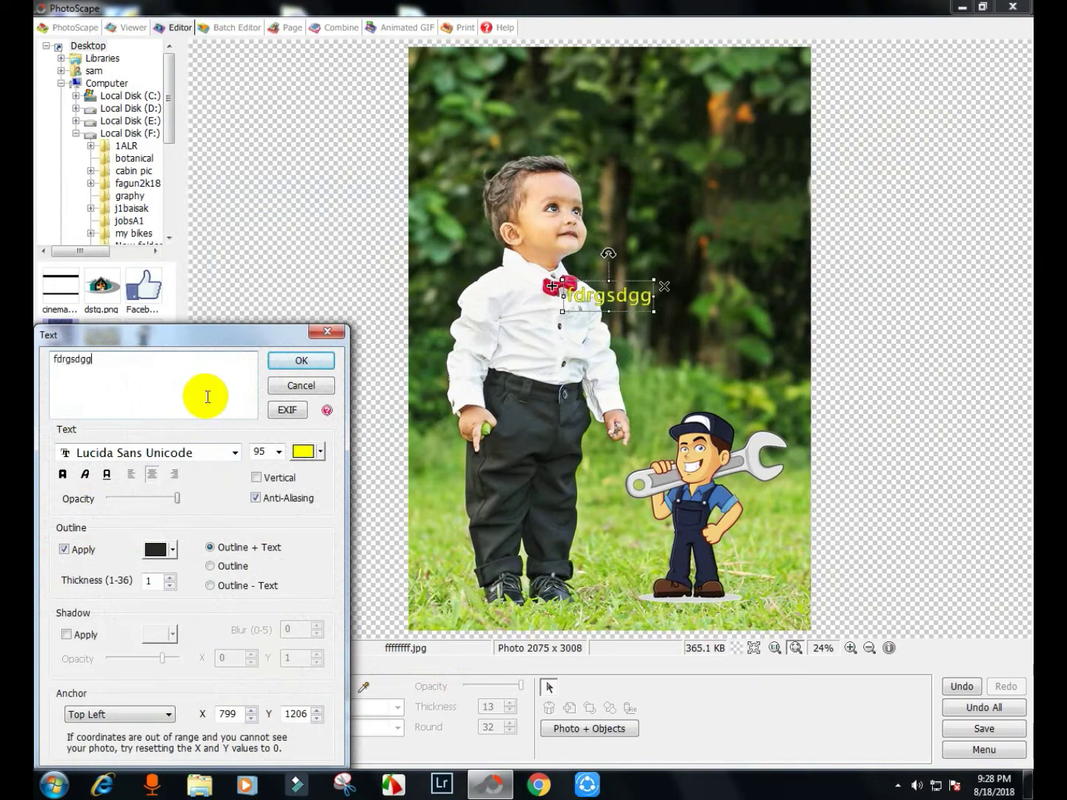
click(274, 363)
Move the trial text label right of the boy, then delete it
drag(604, 296, 716, 303)
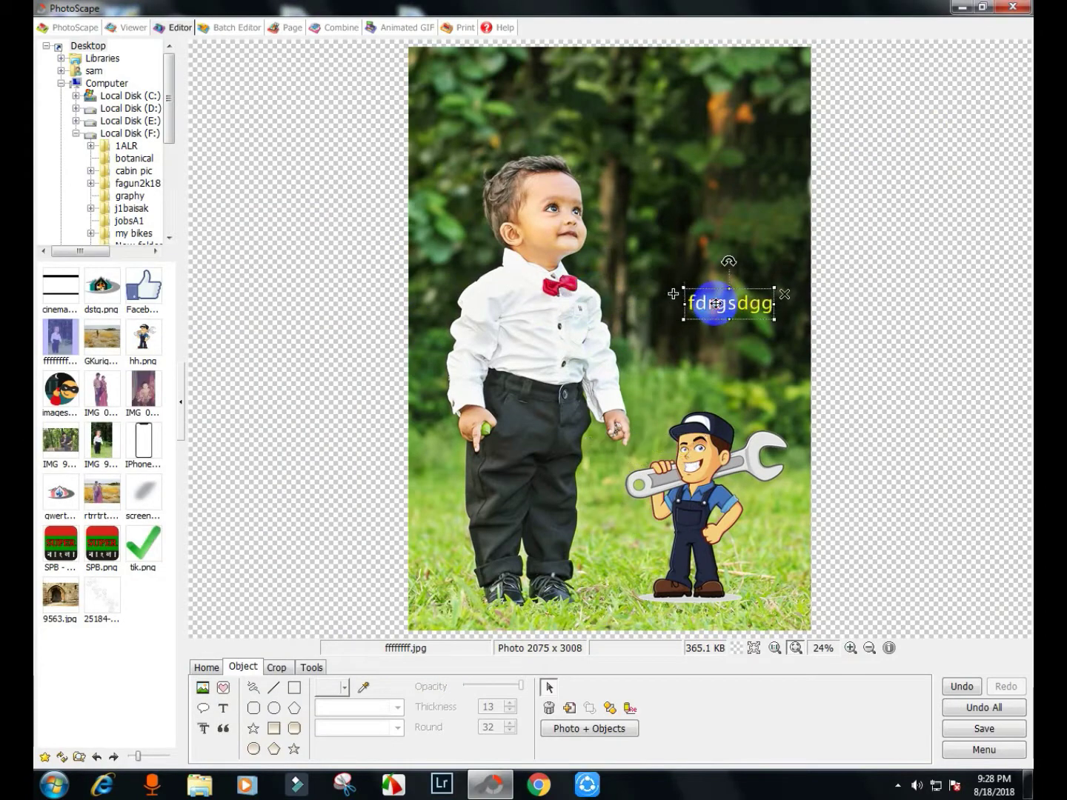
click(786, 294)
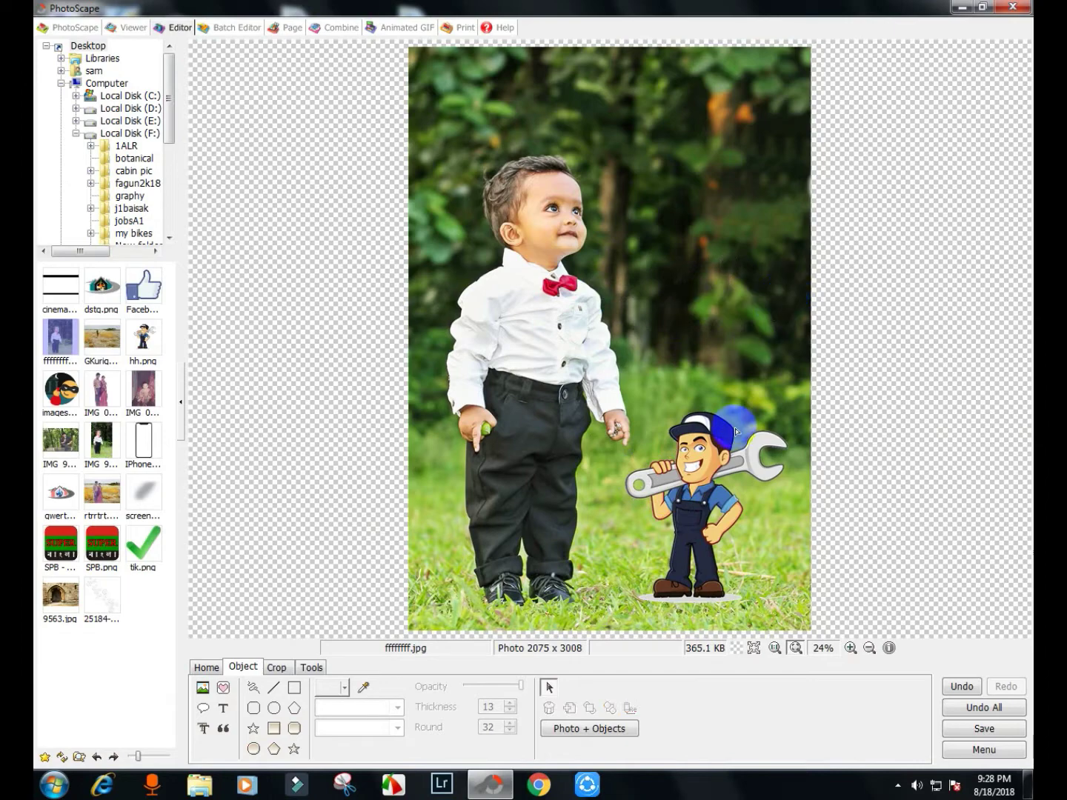
click(253, 727)
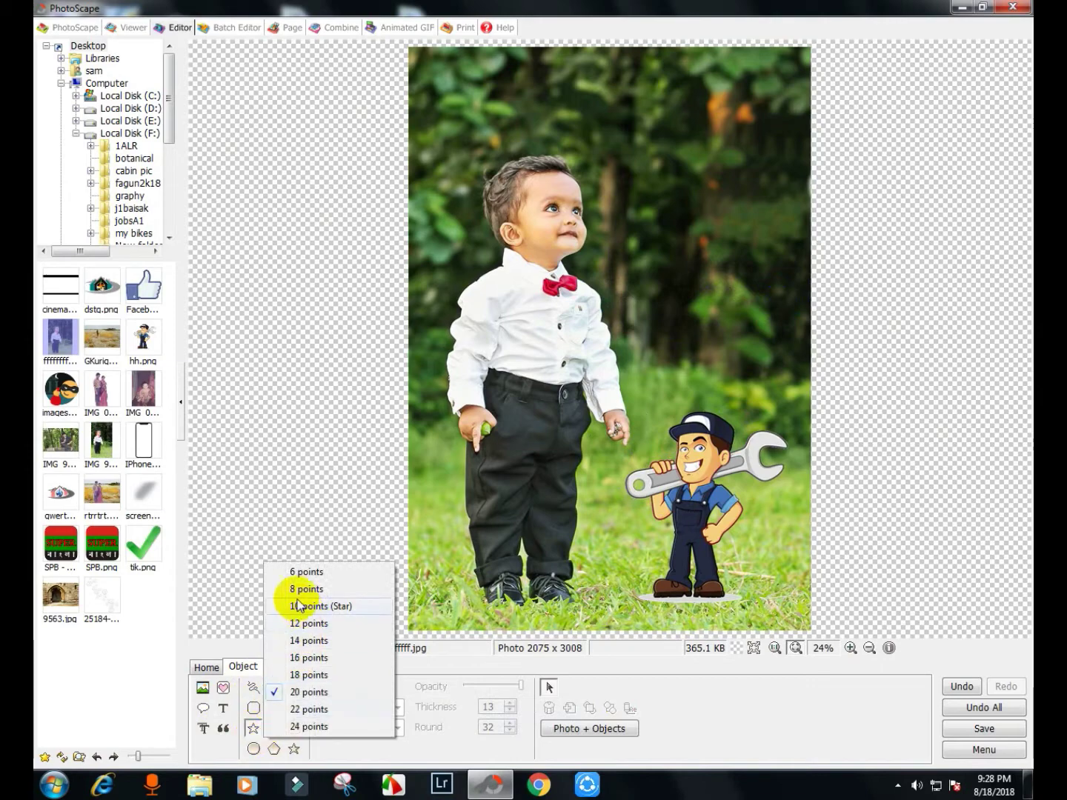
click(276, 666)
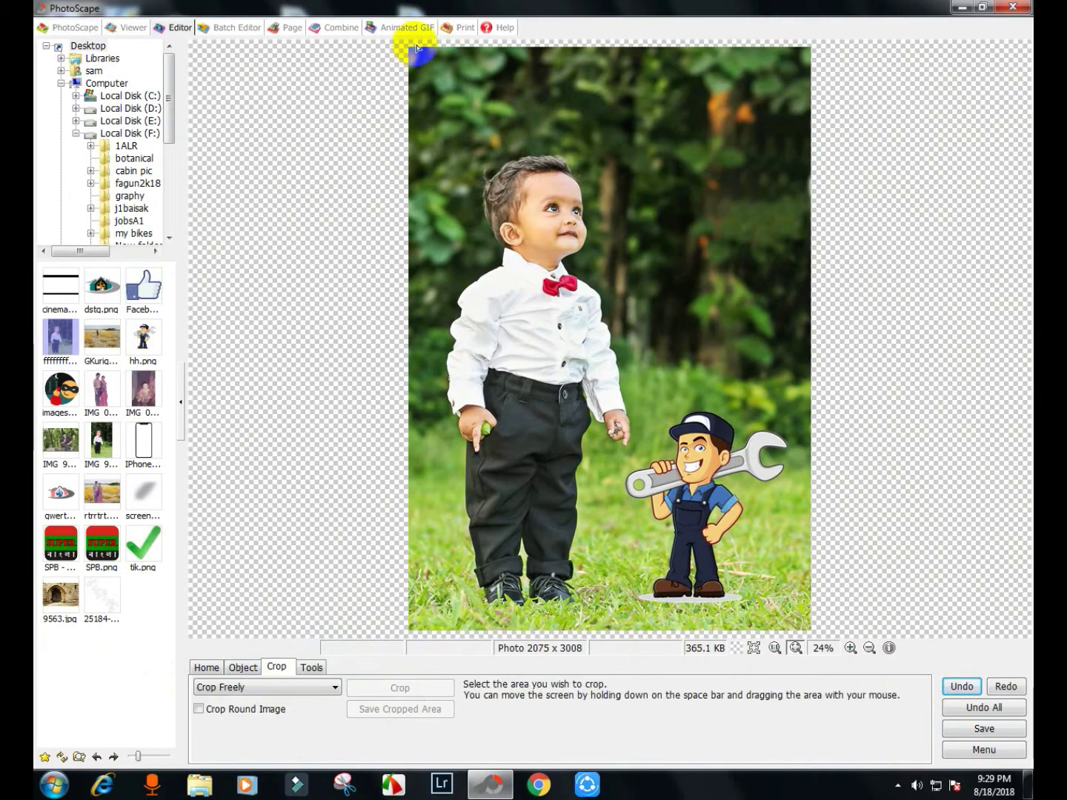
Crop freely over nearly the whole photo, giving 2035 x 3008
drag(416, 45, 805, 641)
click(812, 418)
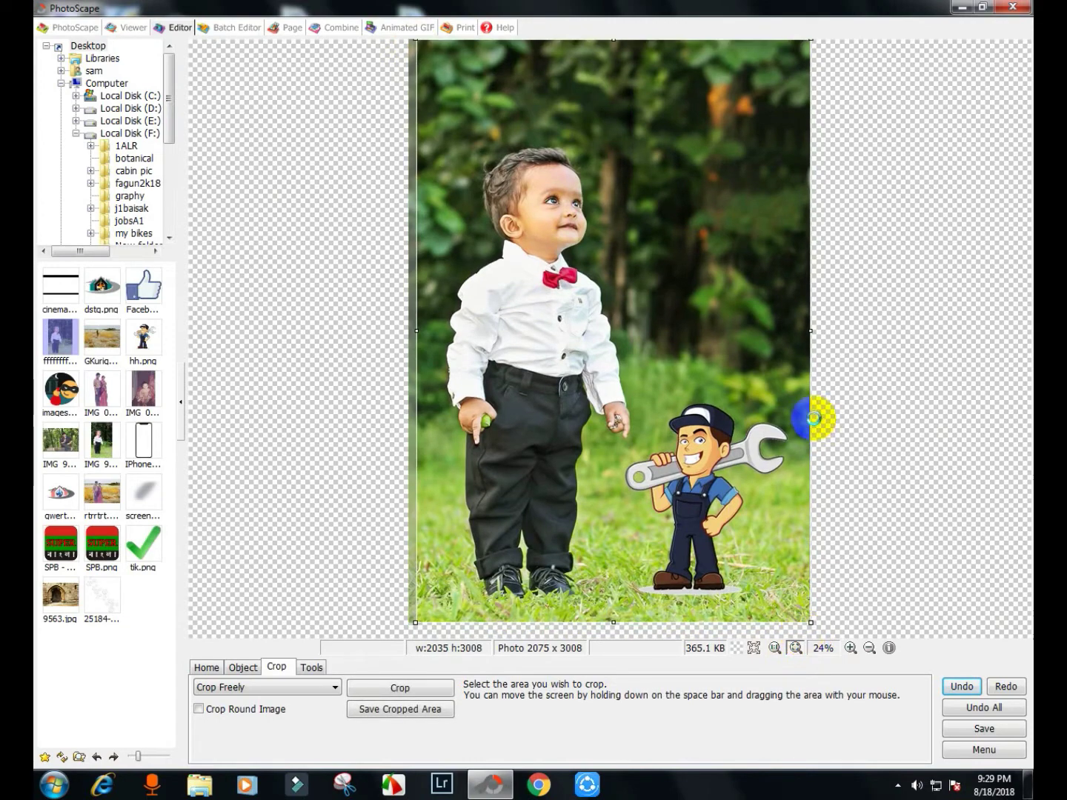
click(818, 416)
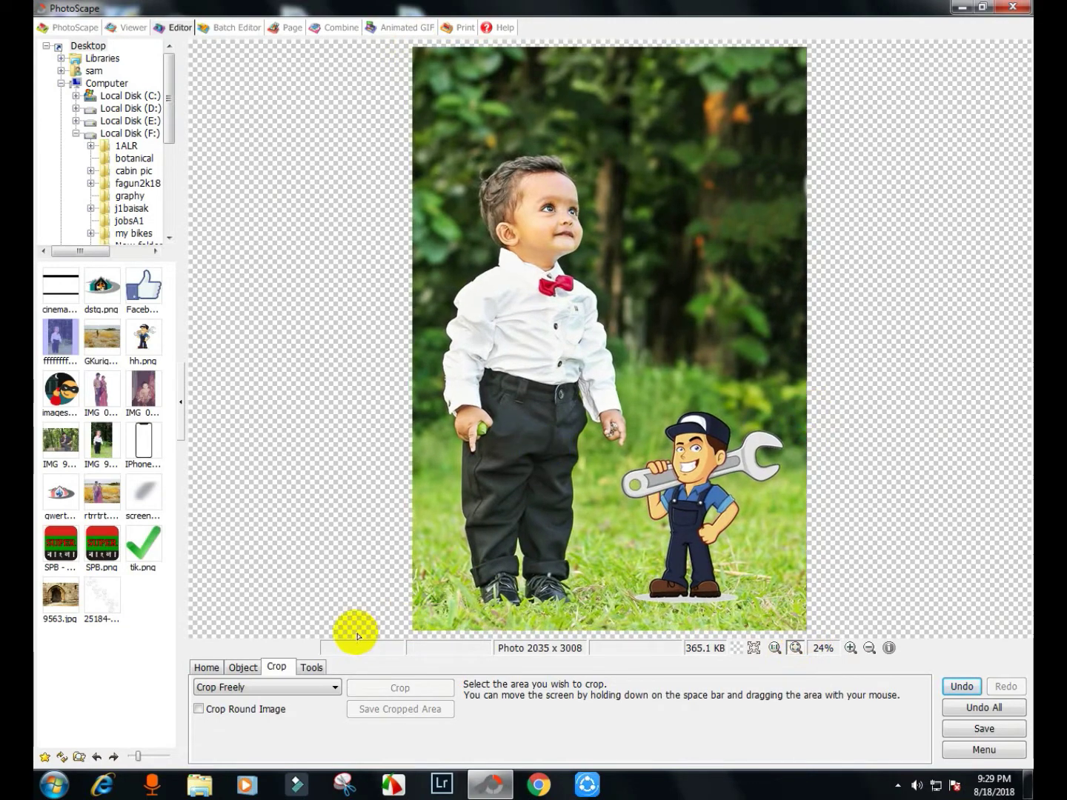
click(311, 667)
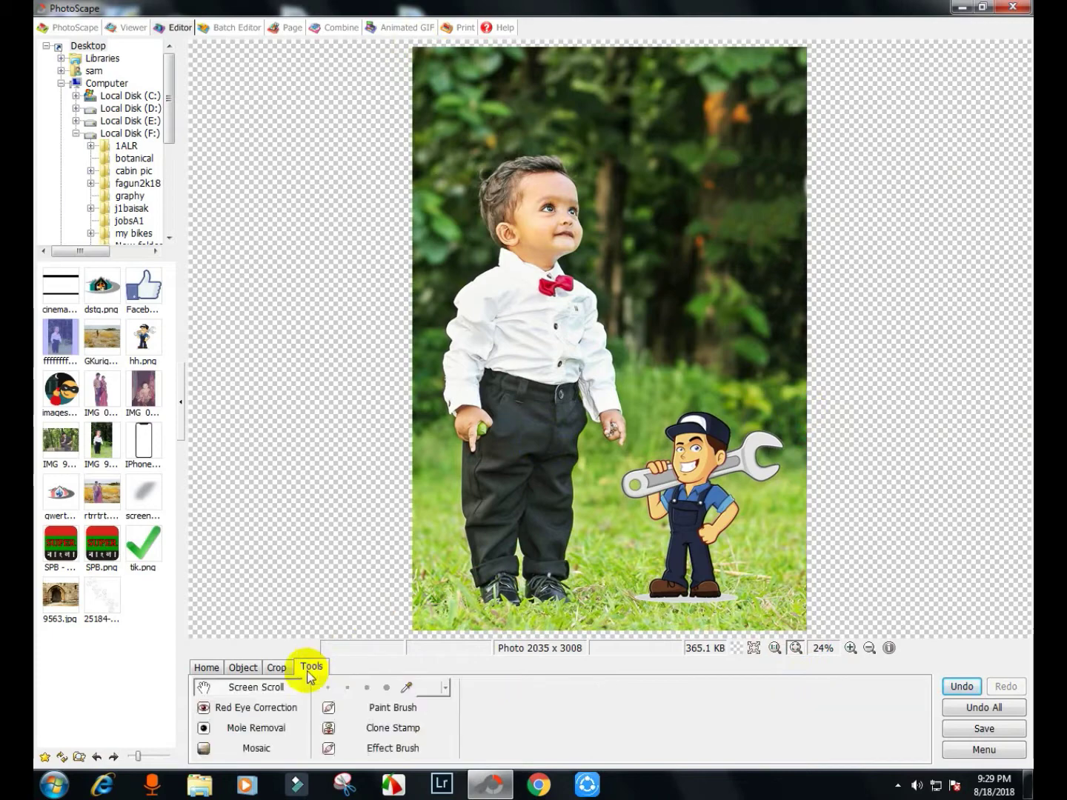
Undo and redo the crop, then try a Low mosaic over the shoes and undo it
key(ctrl+z)
key(ctrl+y)
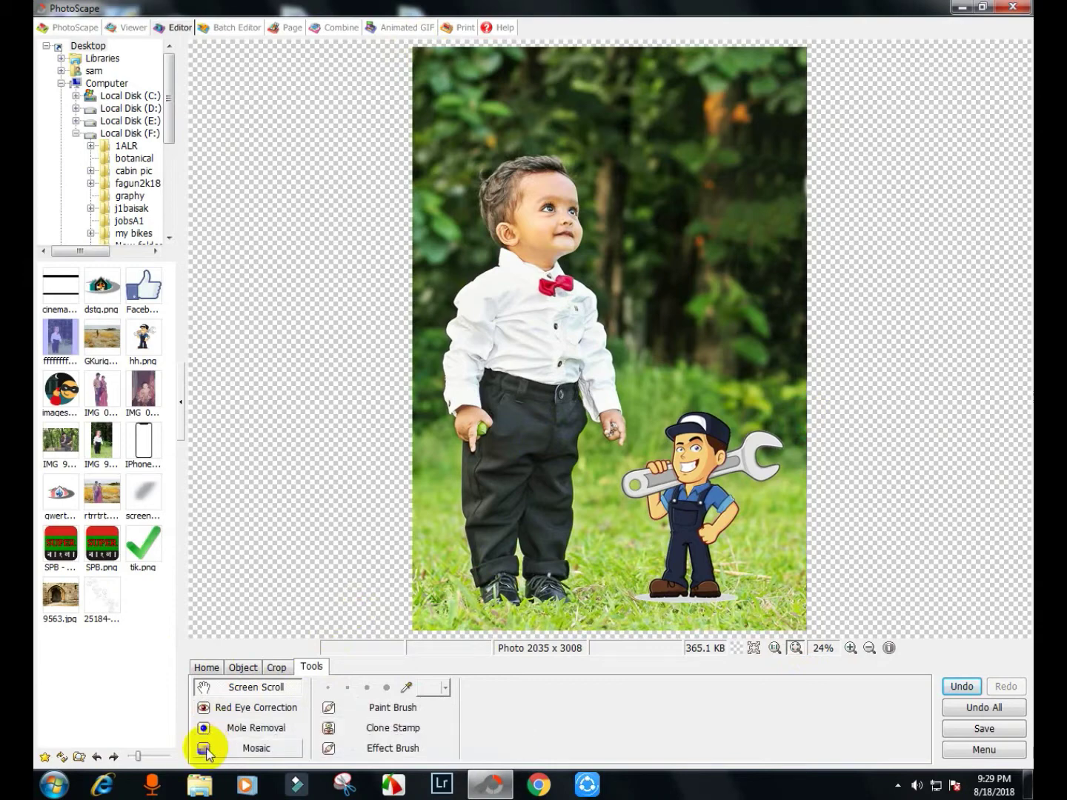
click(205, 748)
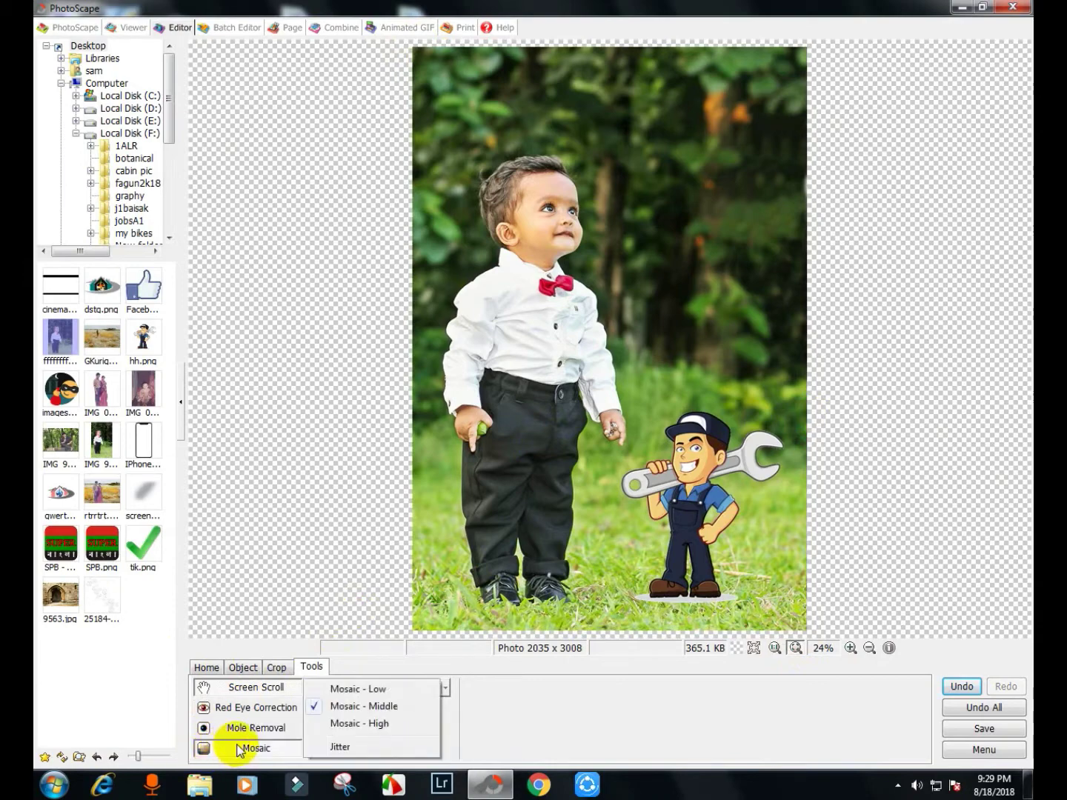
click(345, 689)
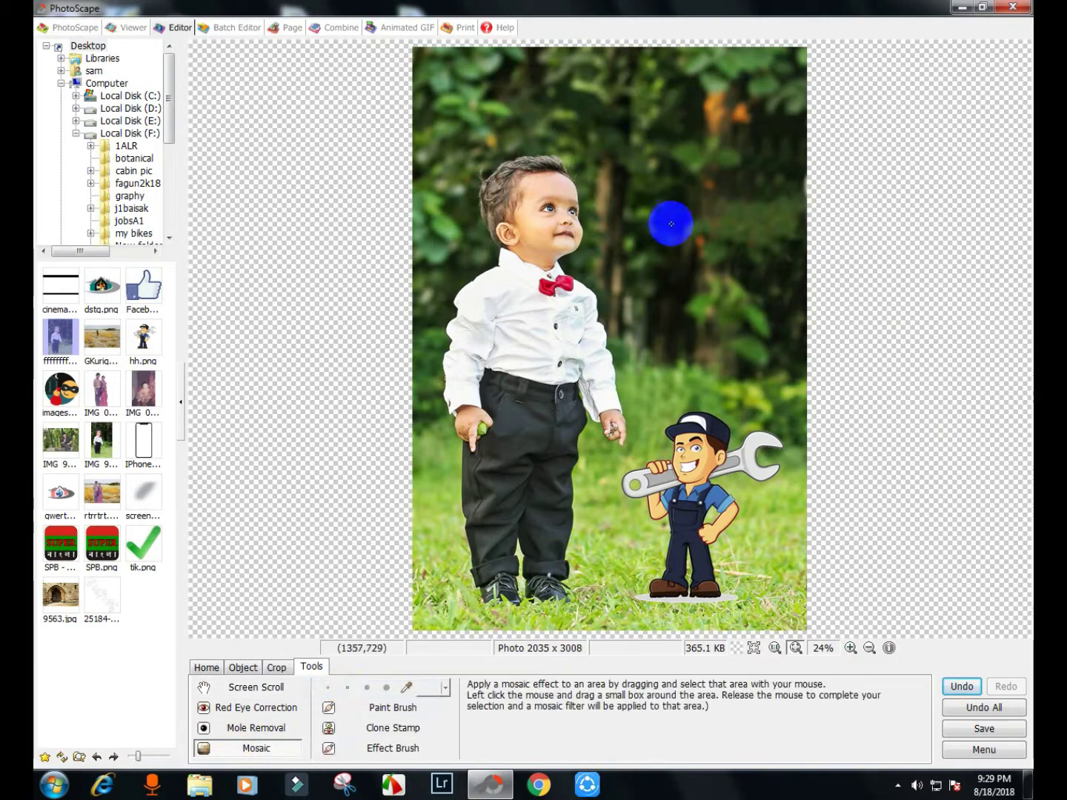
mouse_move(491, 601)
mouse_down()
mouse_move(485, 581)
mouse_move(568, 618)
mouse_move(589, 614)
mouse_up()
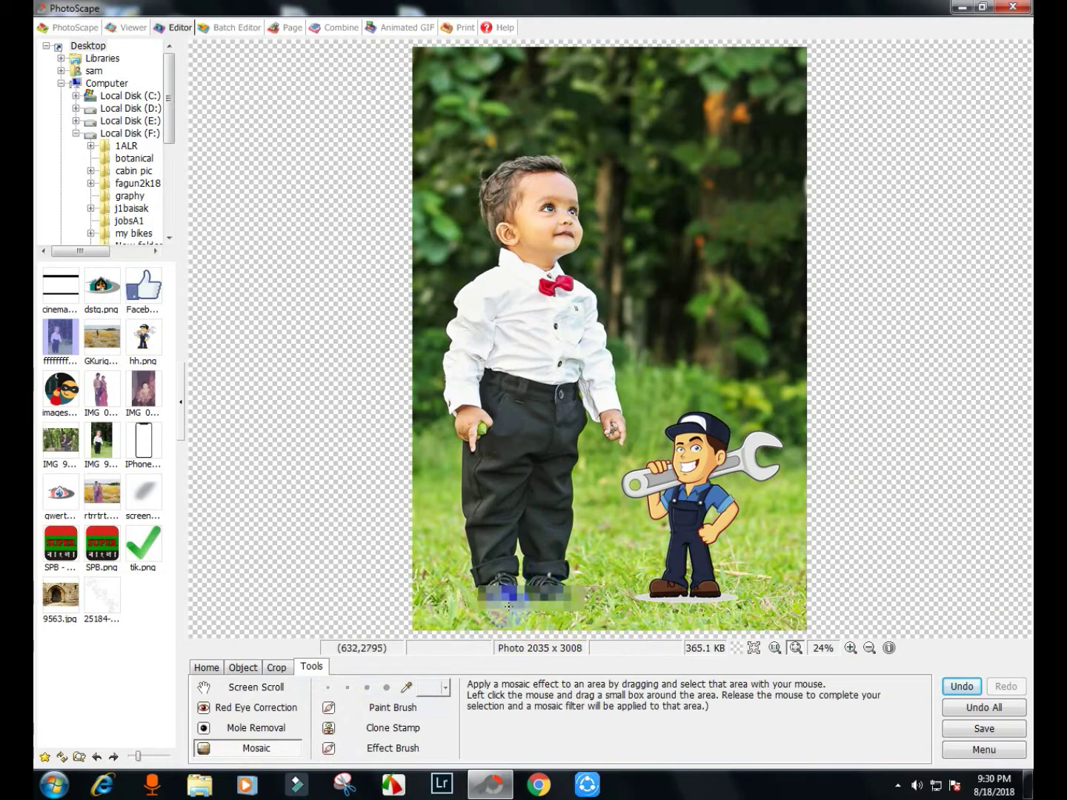
click(960, 686)
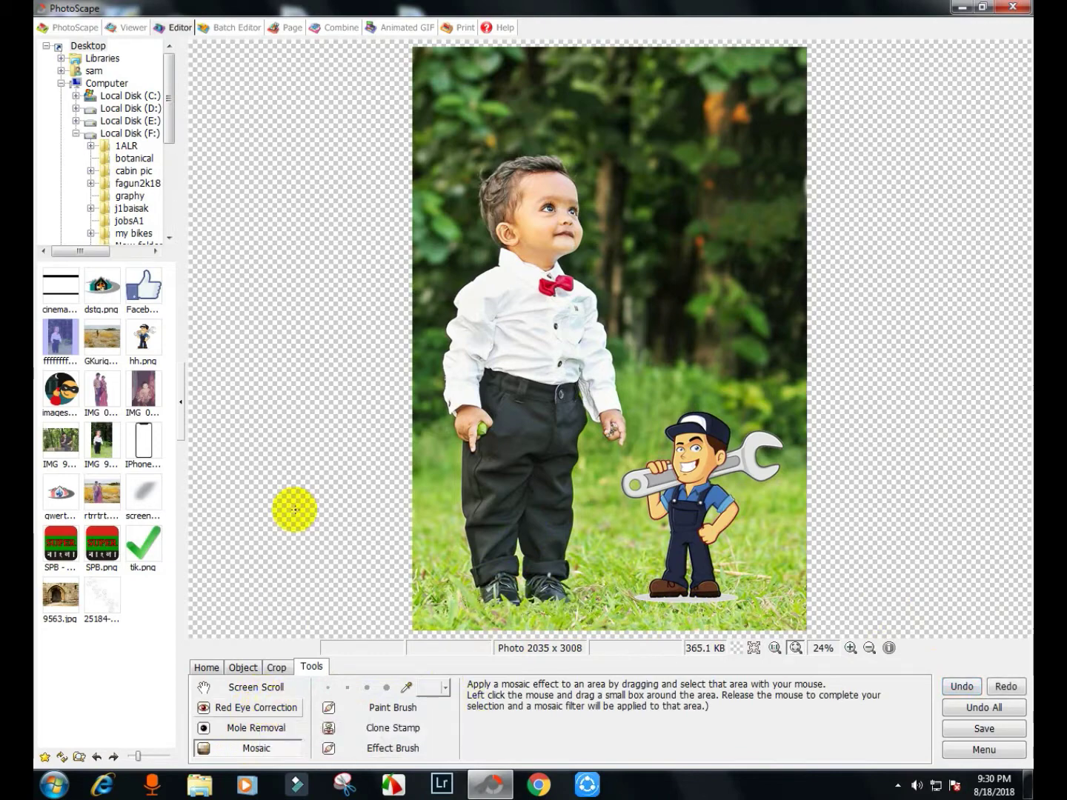
click(490, 254)
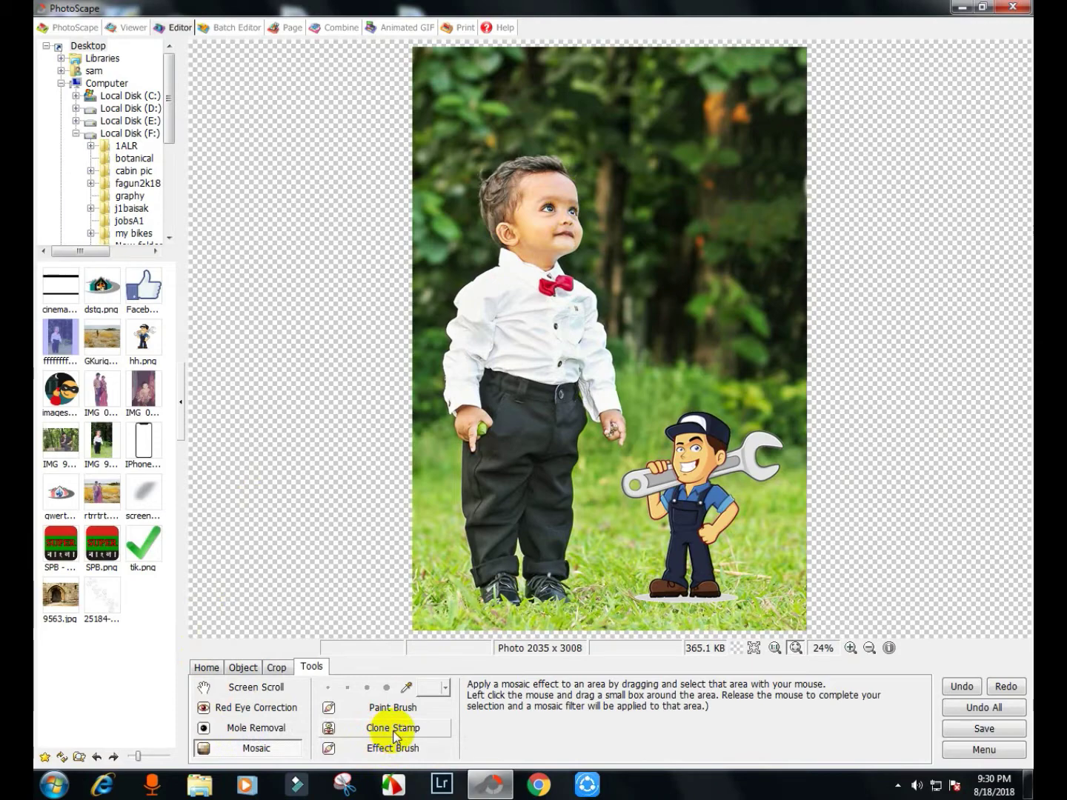
Clone Stamp the dark foliage onto the upper background above the boy
click(393, 729)
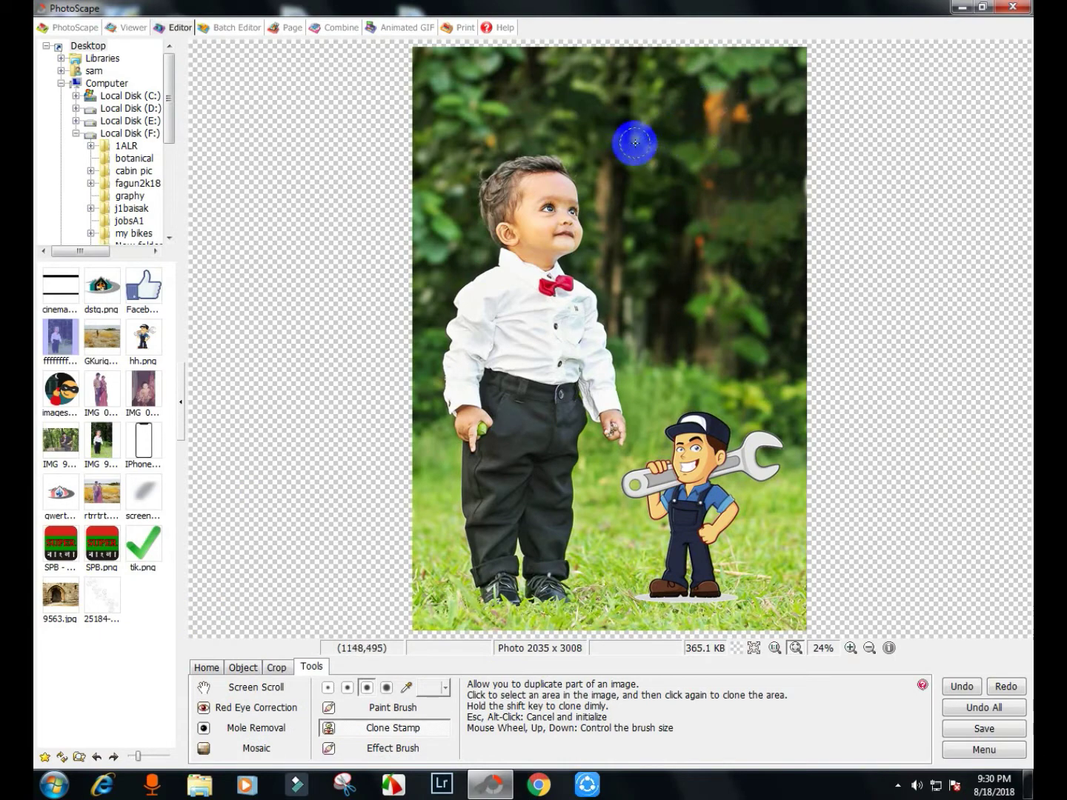
scroll(636, 140, up, 1)
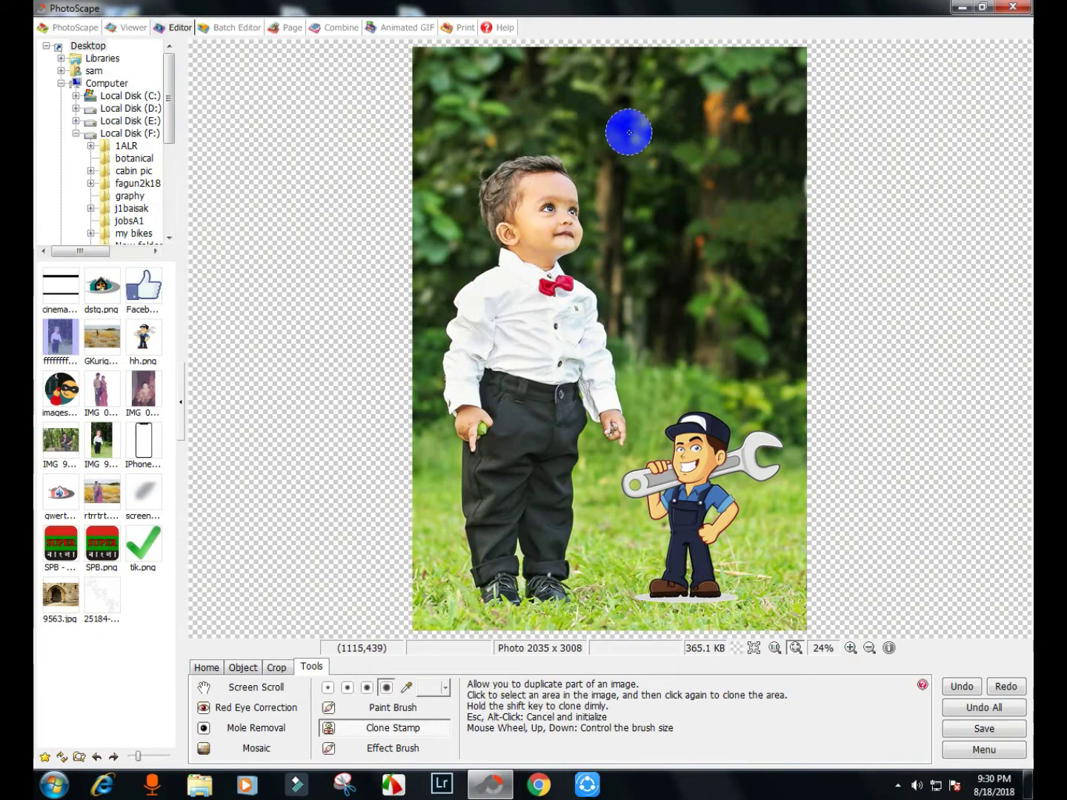
click(630, 133)
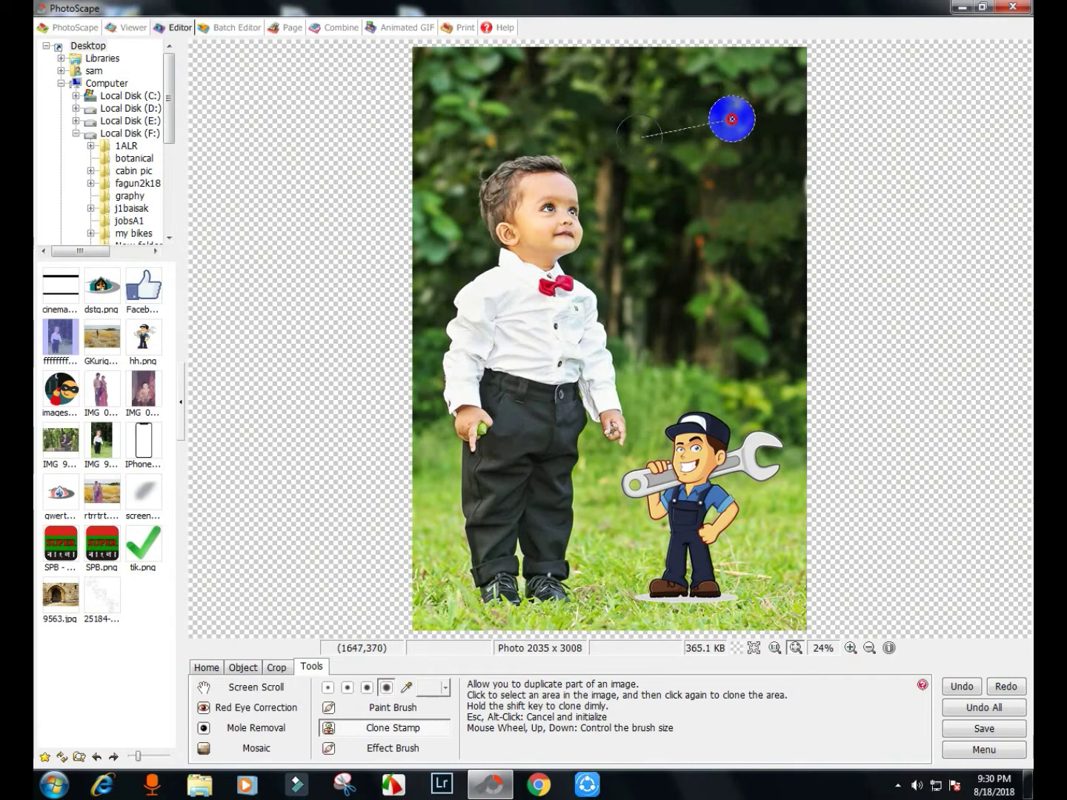
click(644, 134)
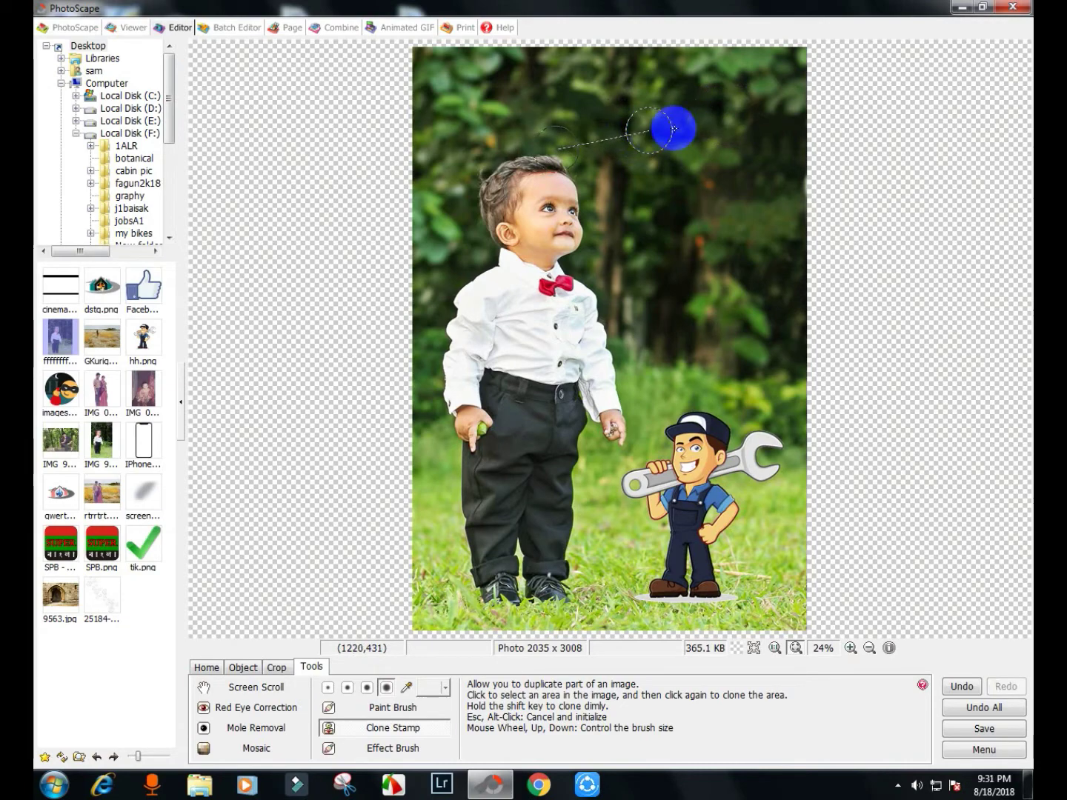
click(644, 131)
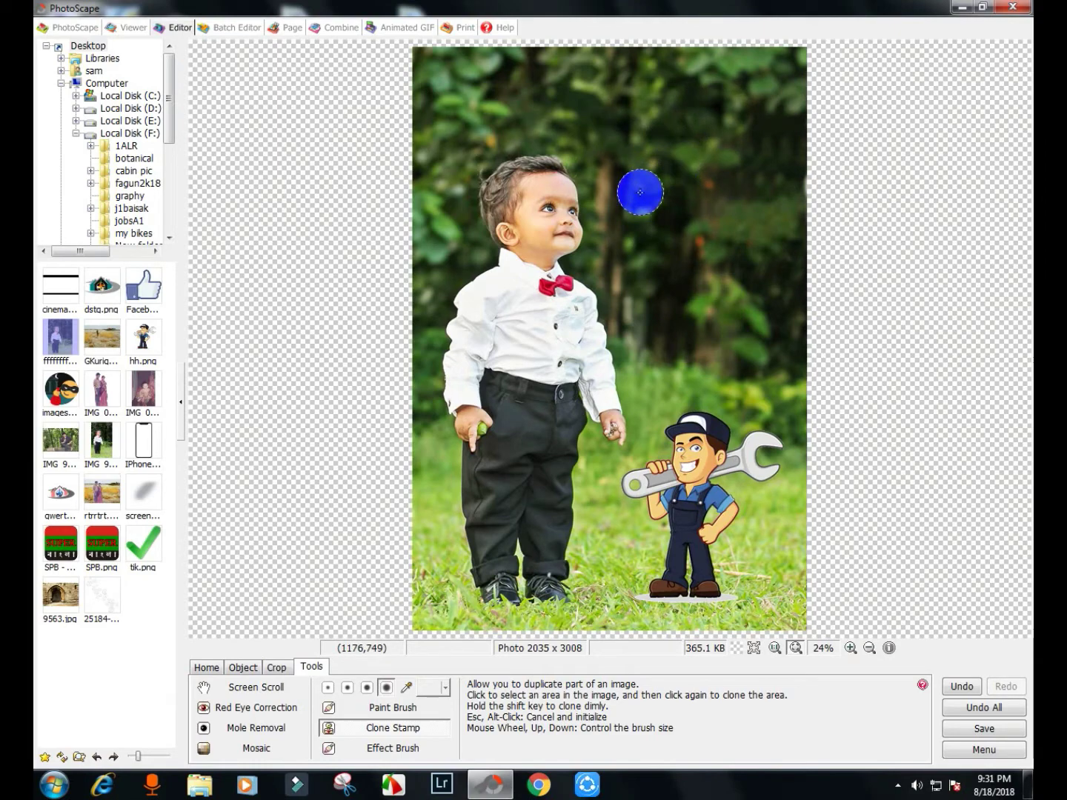
Paint the Brighten effect brush over the boy's cheek, eye and forehead
click(385, 749)
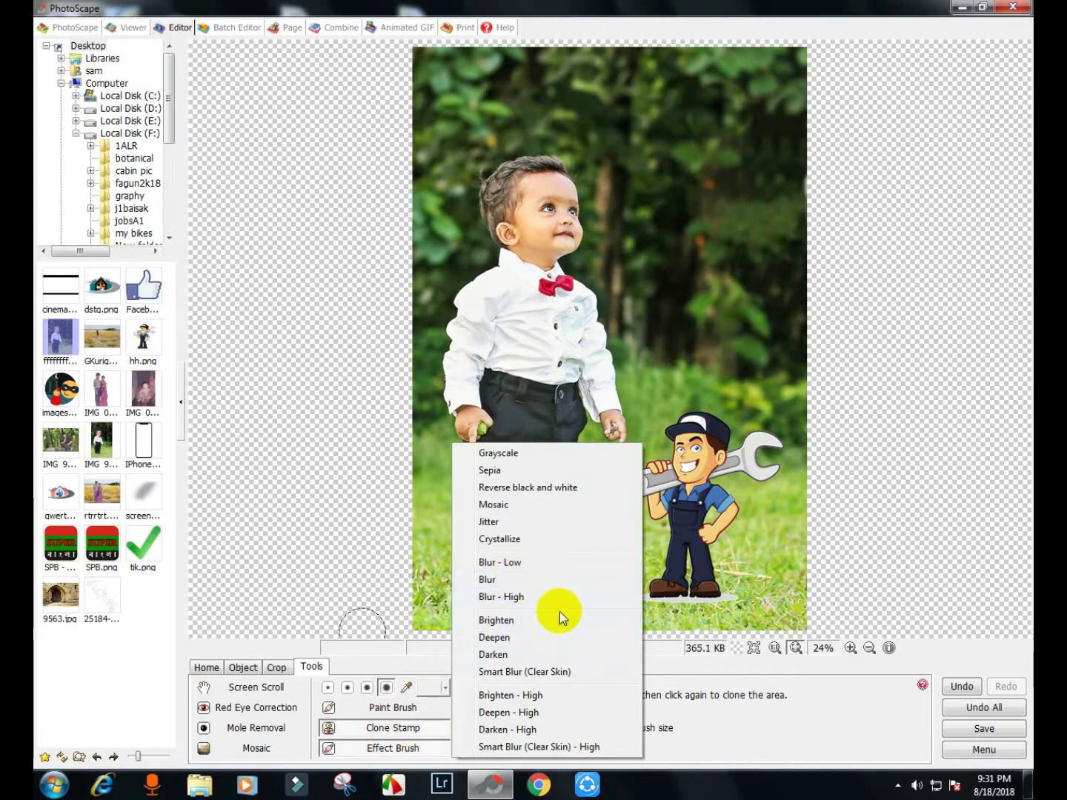
click(523, 623)
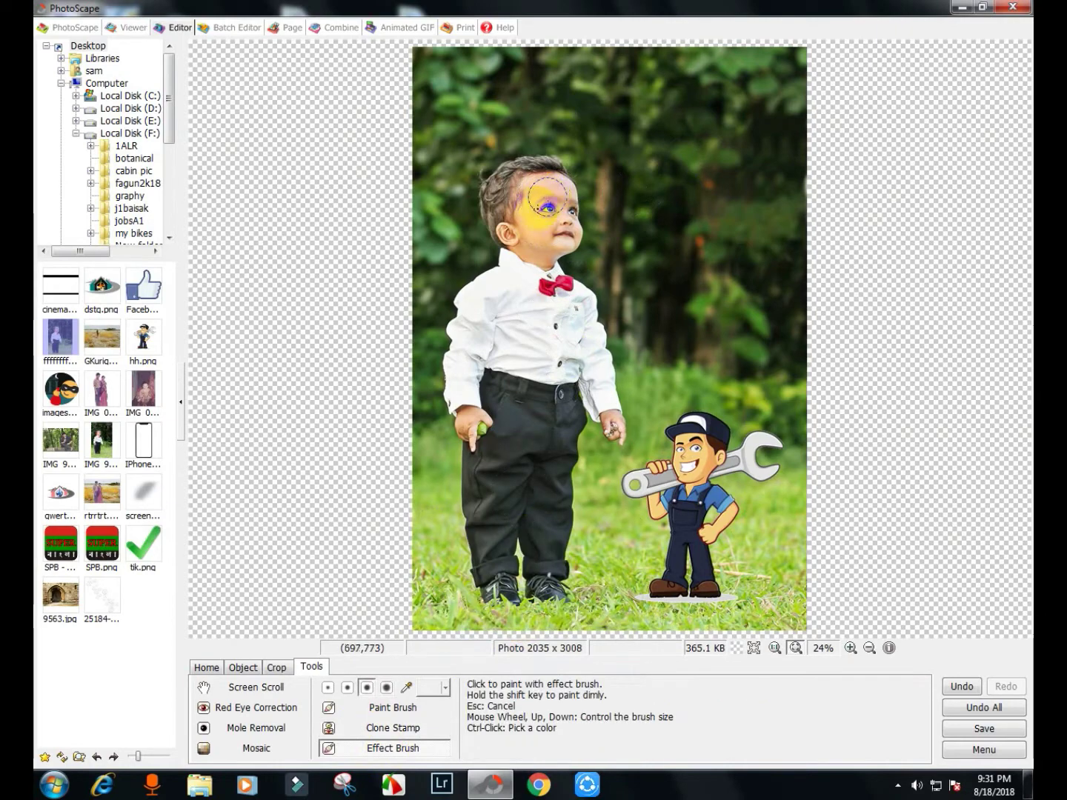
mouse_move(542, 242)
mouse_down()
mouse_move(545, 191)
mouse_move(558, 240)
mouse_move(543, 250)
mouse_move(531, 231)
mouse_move(509, 232)
mouse_move(547, 258)
mouse_move(569, 241)
mouse_move(520, 290)
mouse_move(531, 337)
mouse_move(519, 501)
mouse_move(469, 417)
mouse_up()
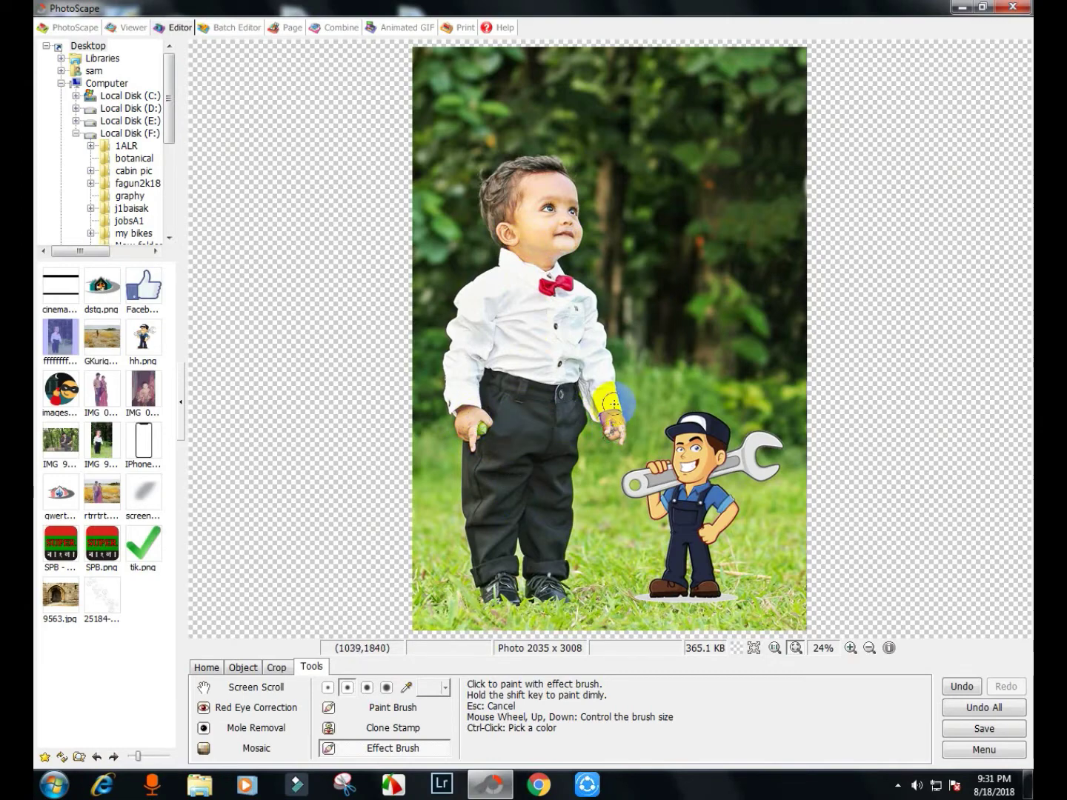
click(437, 750)
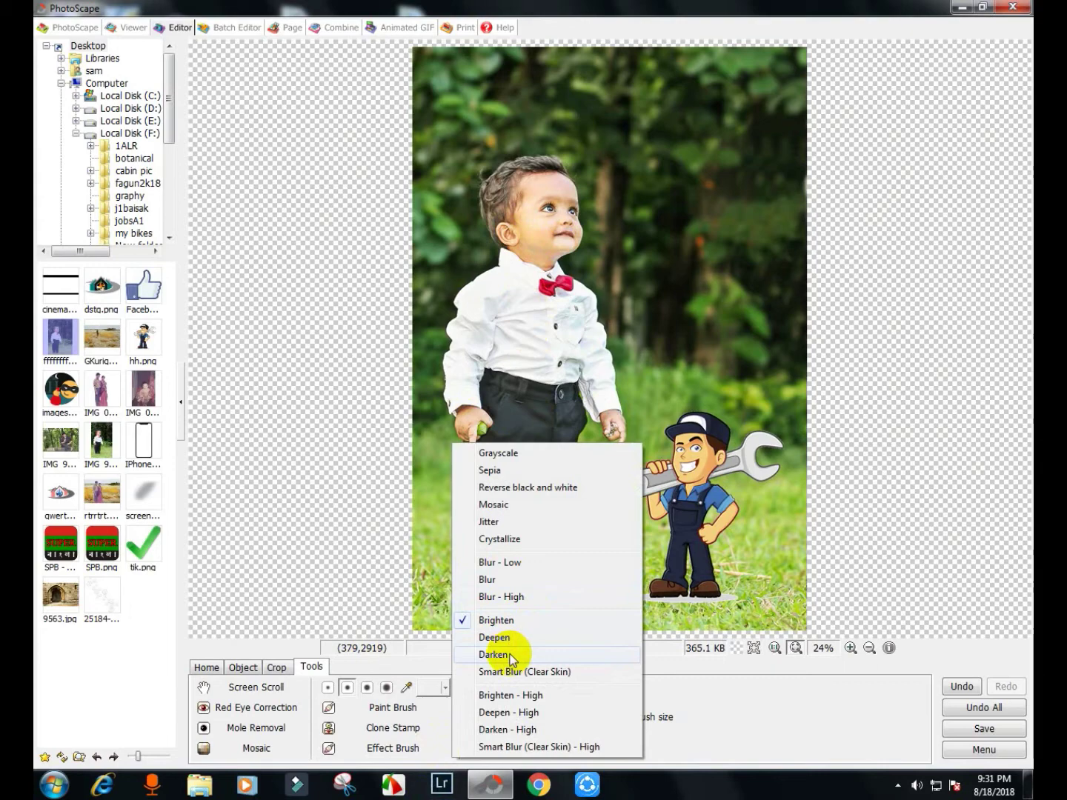
Try the Blur and Blur - High brushes, undo one stroke, and paint over the cartoon's face and shoulder
click(507, 579)
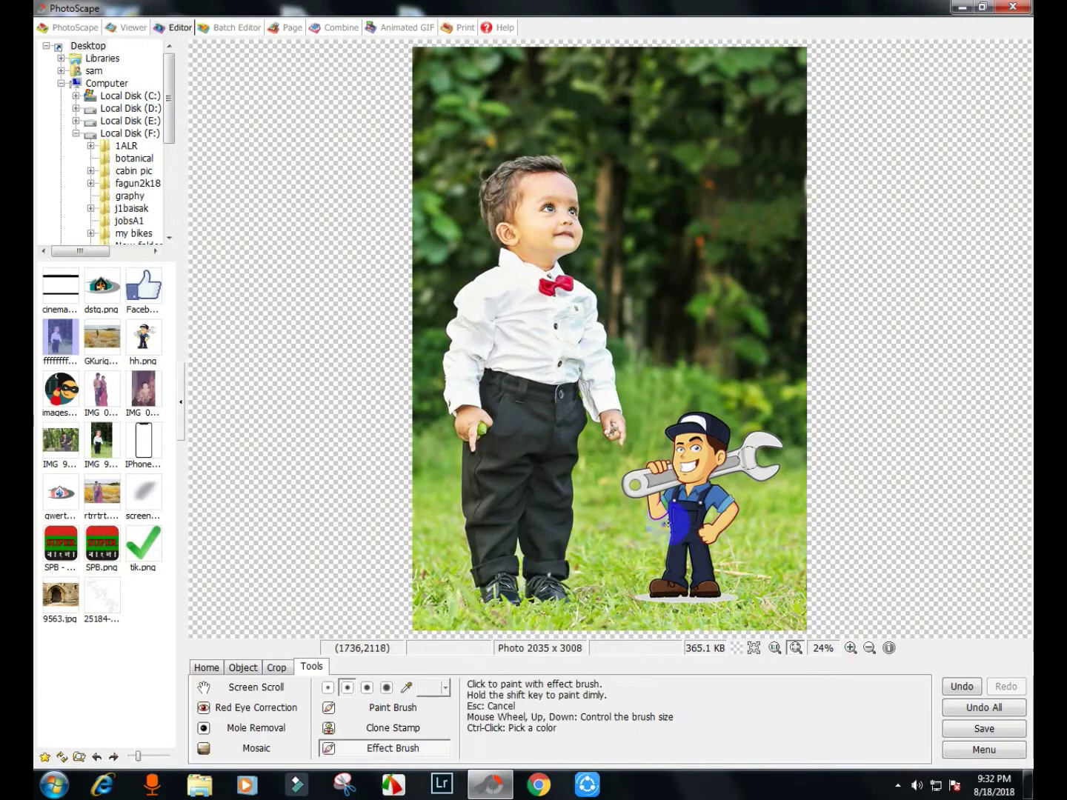
scroll(666, 237, up, 2)
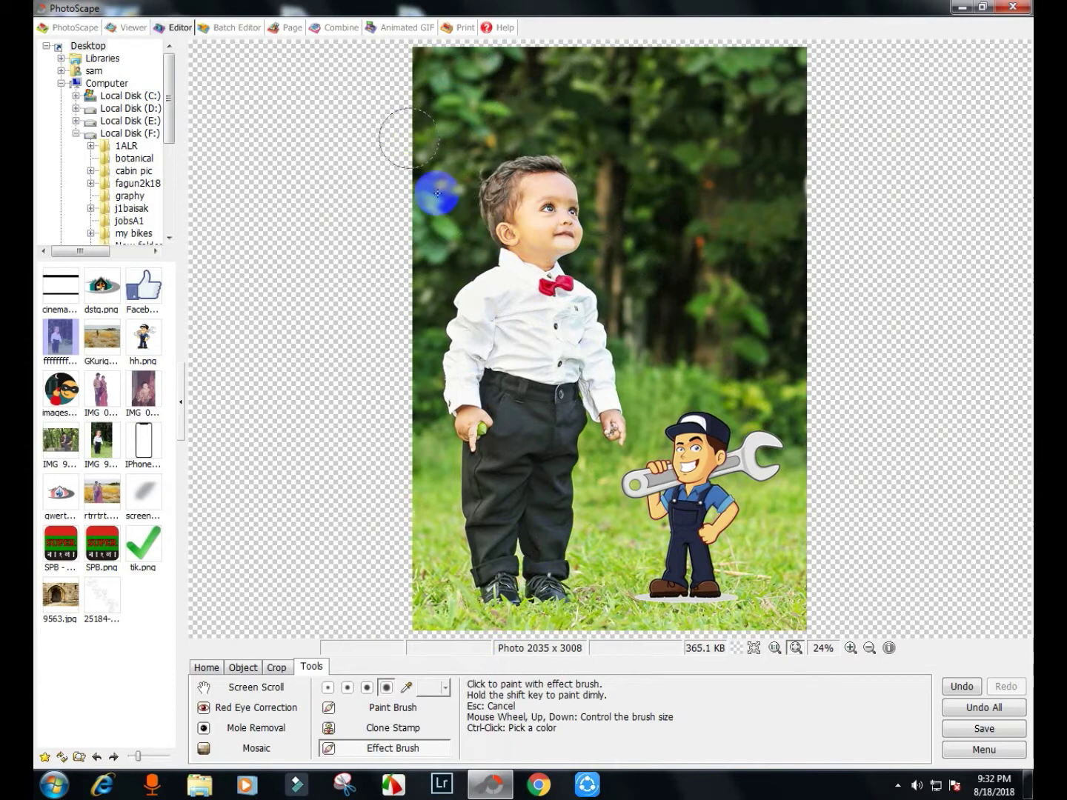
click(436, 746)
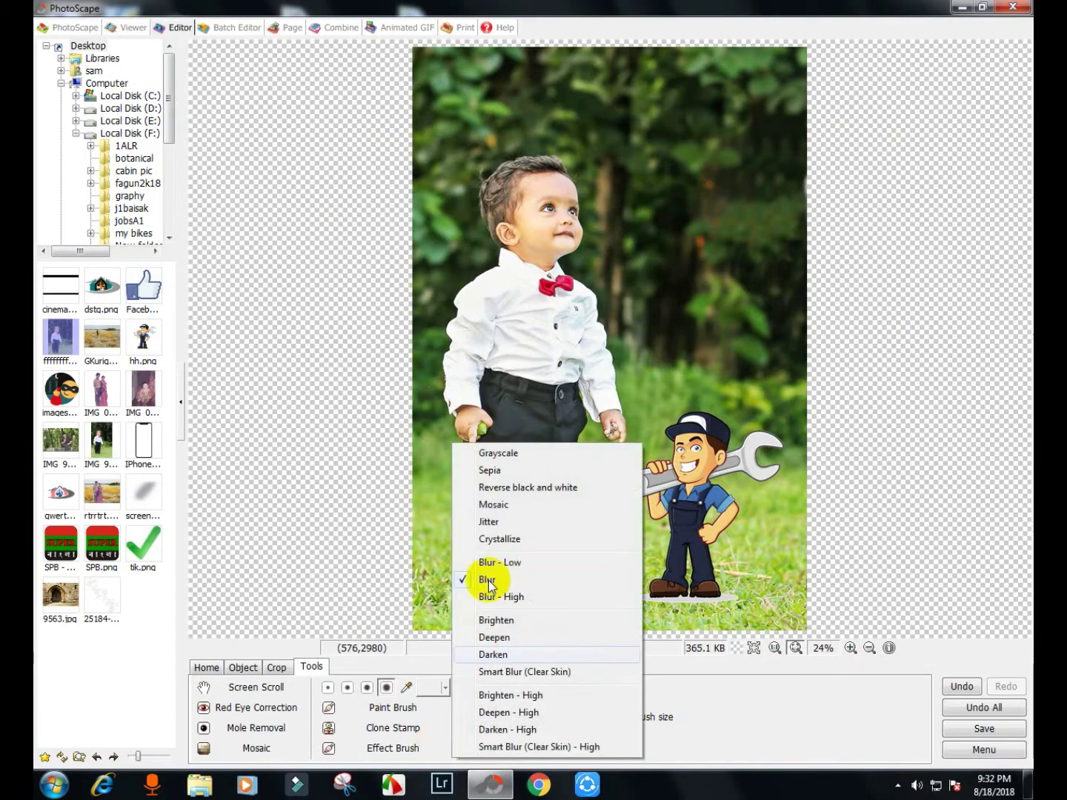
click(497, 597)
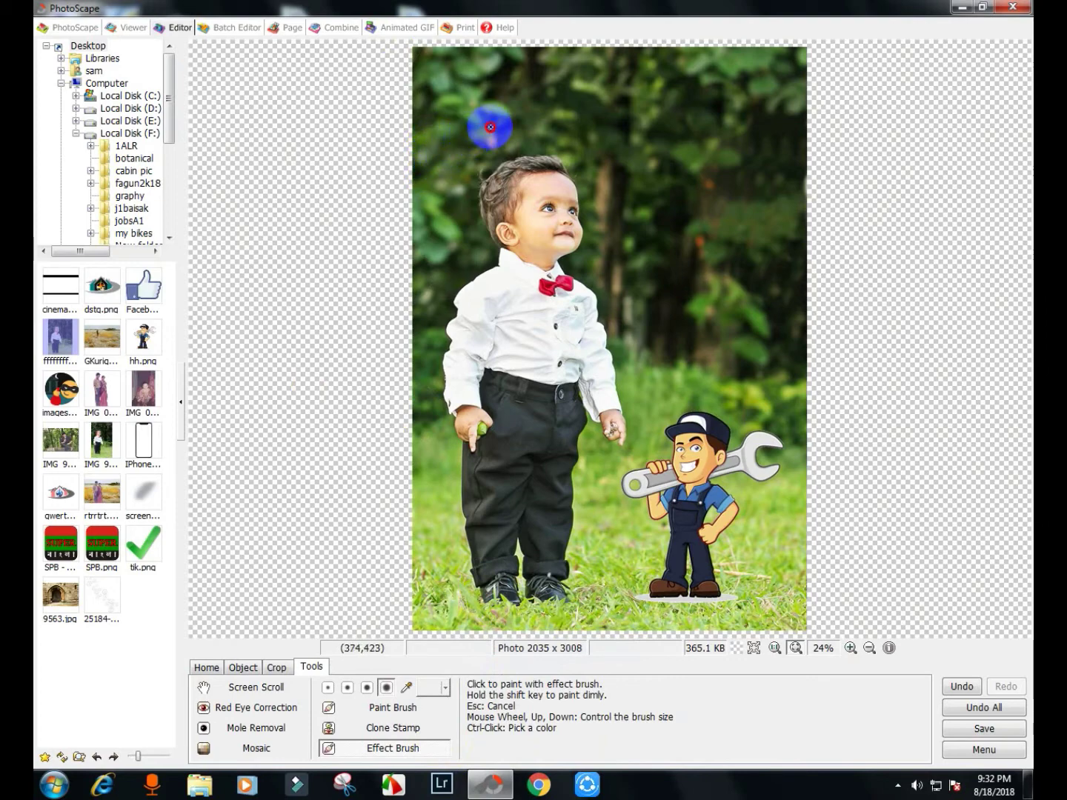
scroll(496, 126, up, 1)
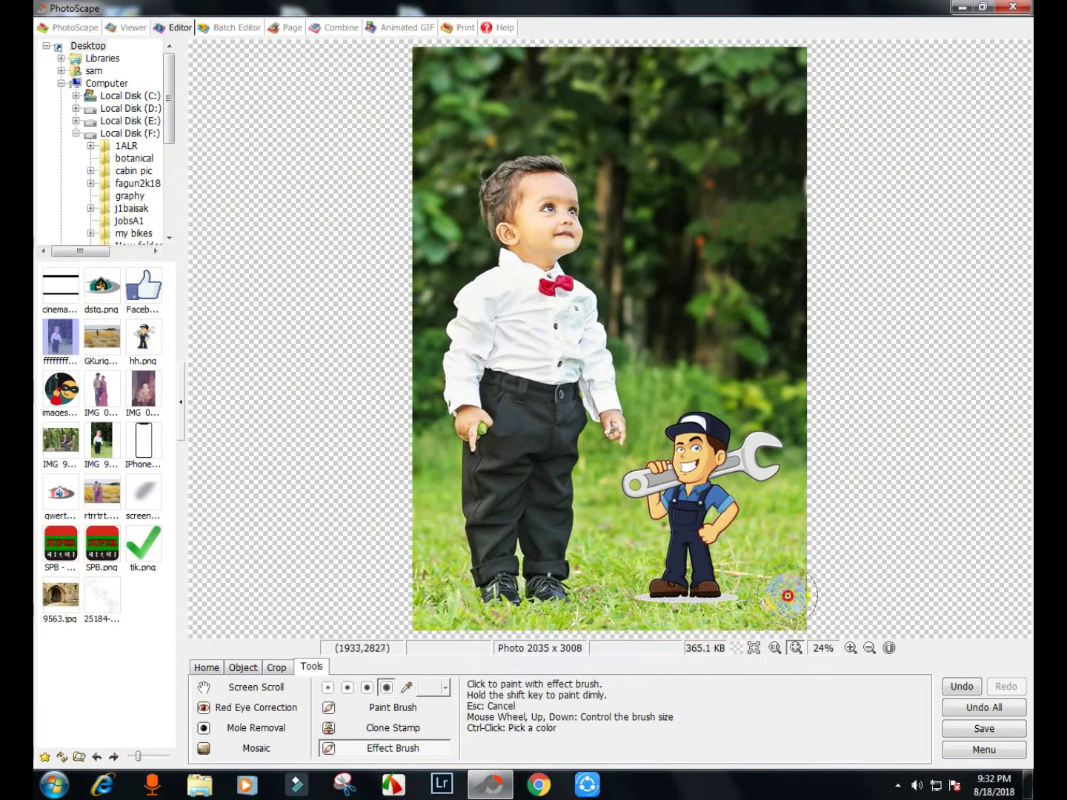
mouse_move(745, 614)
mouse_down()
mouse_move(783, 606)
mouse_move(804, 619)
mouse_move(793, 626)
mouse_move(796, 598)
mouse_move(780, 593)
mouse_move(741, 603)
mouse_move(763, 586)
mouse_move(703, 609)
mouse_move(746, 611)
mouse_move(672, 619)
mouse_move(718, 627)
mouse_move(881, 596)
mouse_move(820, 578)
mouse_move(752, 465)
mouse_move(707, 626)
mouse_move(660, 605)
mouse_move(817, 611)
mouse_move(784, 626)
mouse_move(706, 626)
mouse_move(813, 617)
mouse_up()
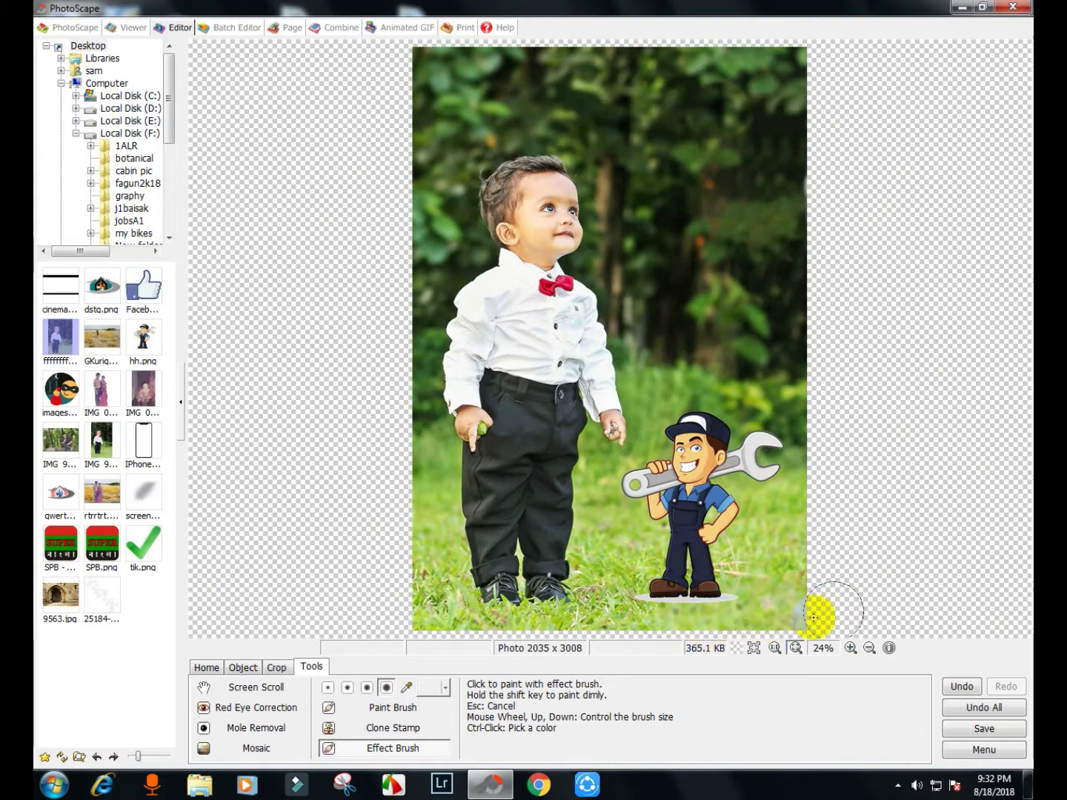
click(959, 687)
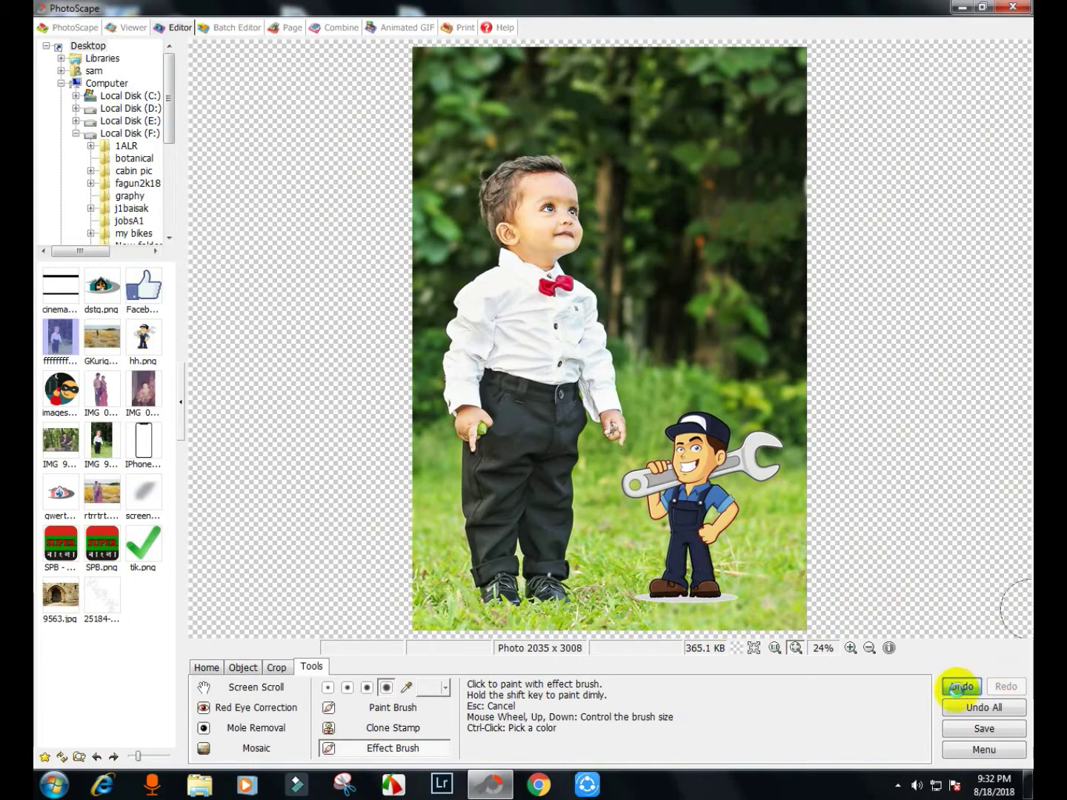
drag(747, 520, 691, 454)
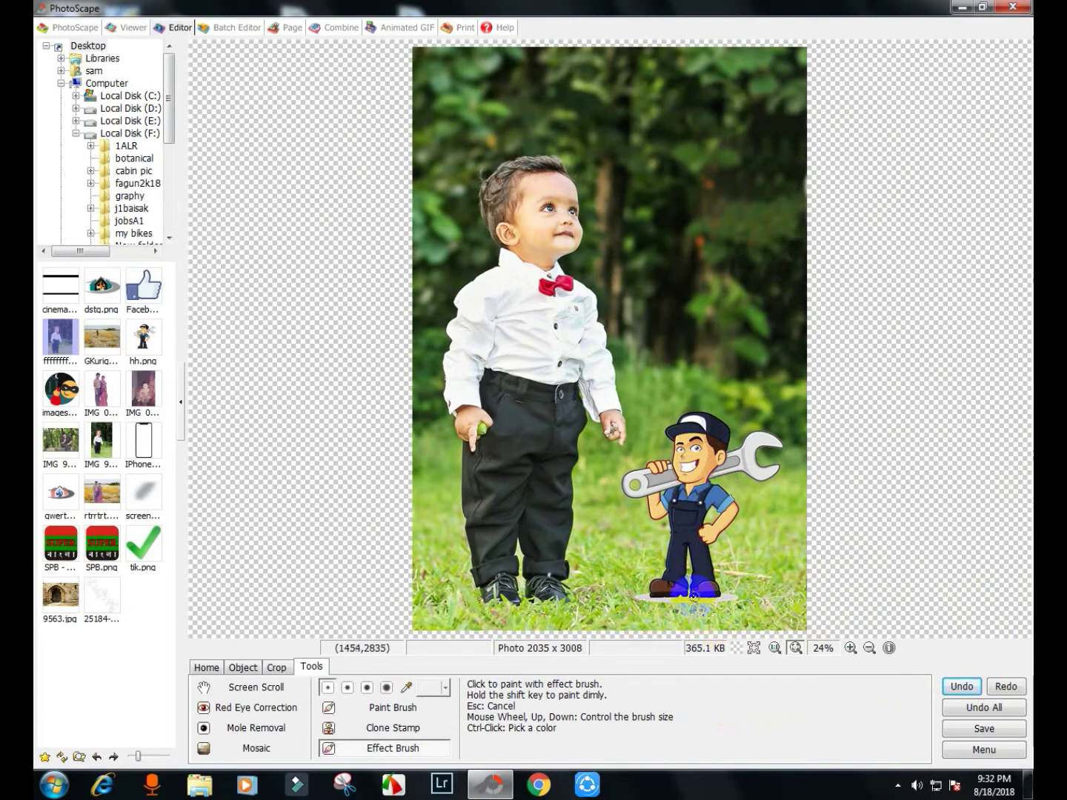
Darken around the cartoon mechanic's shoes with the Darken brush, then return to the Home adjustments
click(423, 747)
click(494, 654)
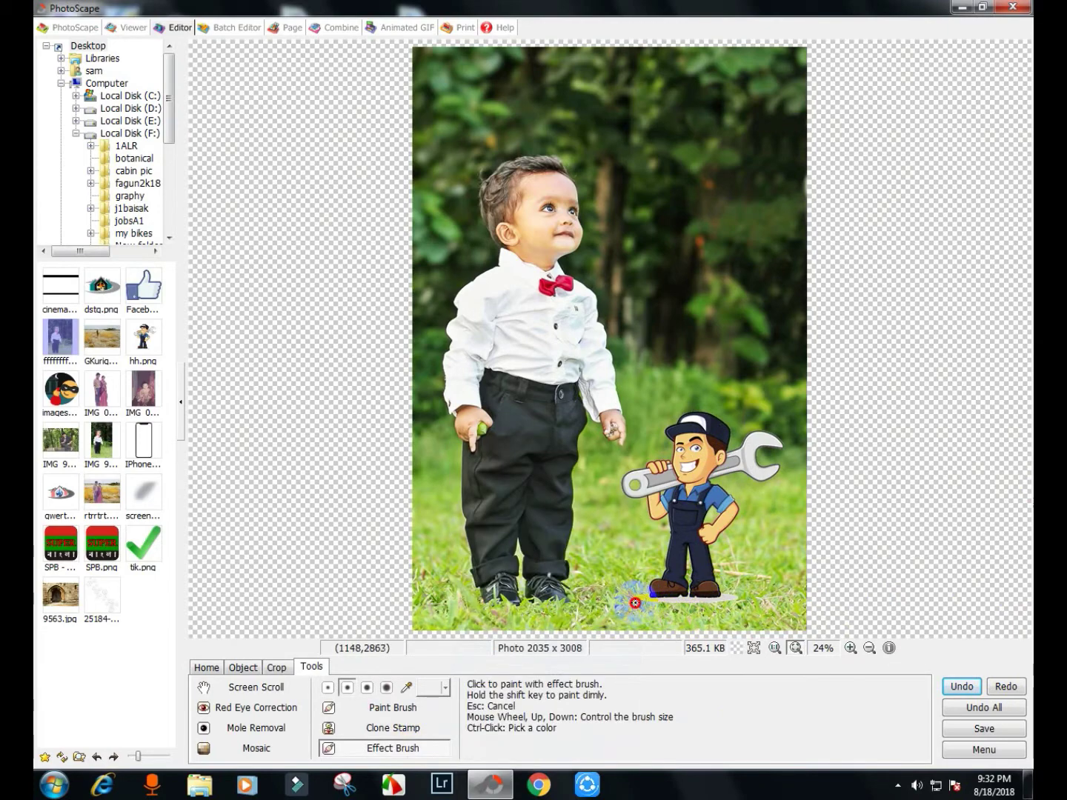
drag(737, 604, 650, 610)
scroll(649, 605, up, 1)
mouse_move(649, 606)
mouse_down()
mouse_move(713, 602)
mouse_move(654, 597)
mouse_up()
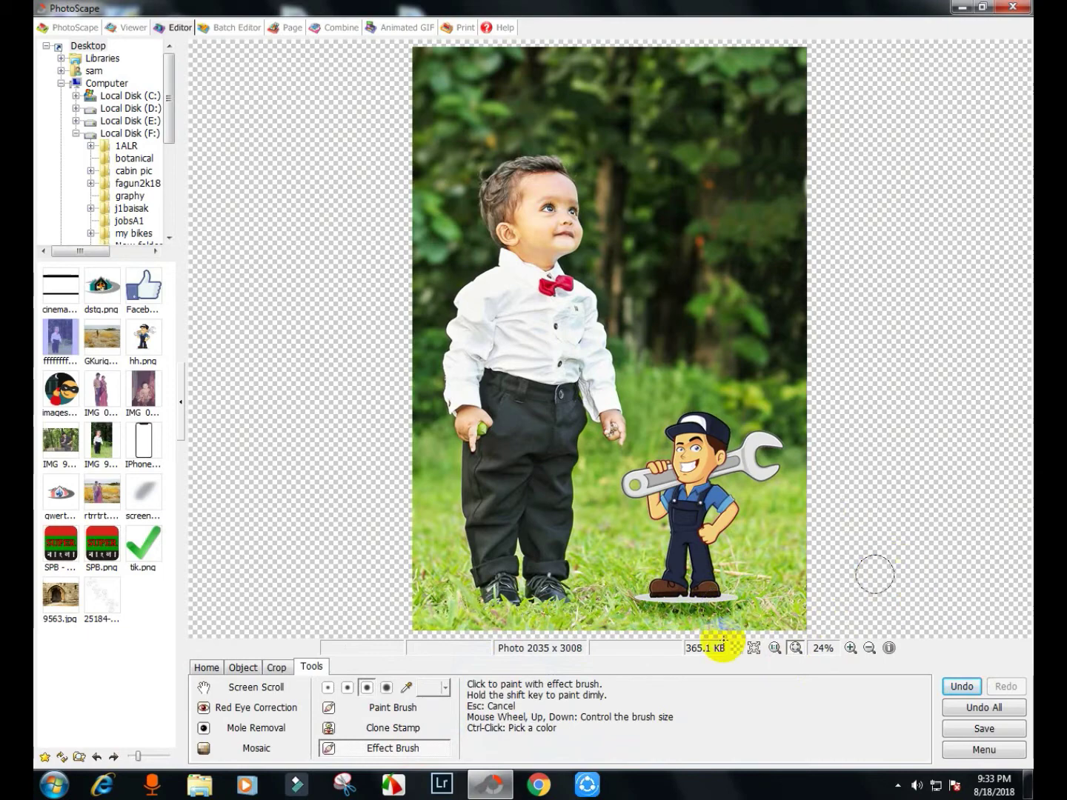
click(412, 752)
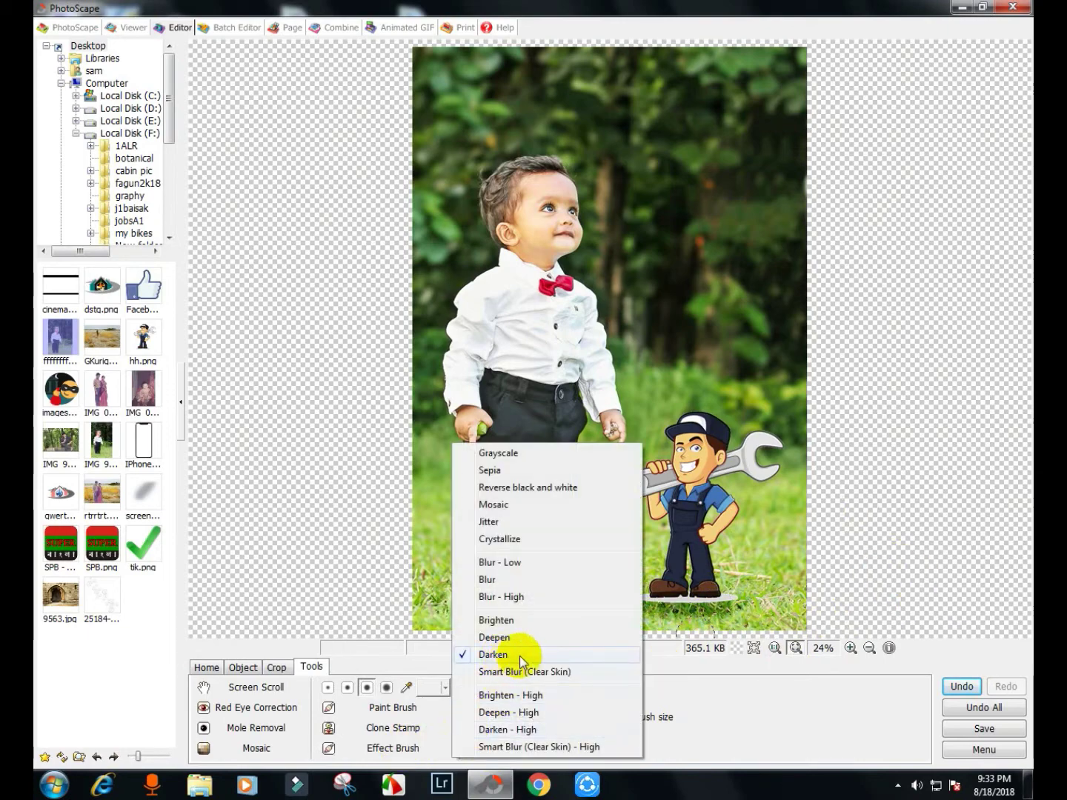
click(714, 710)
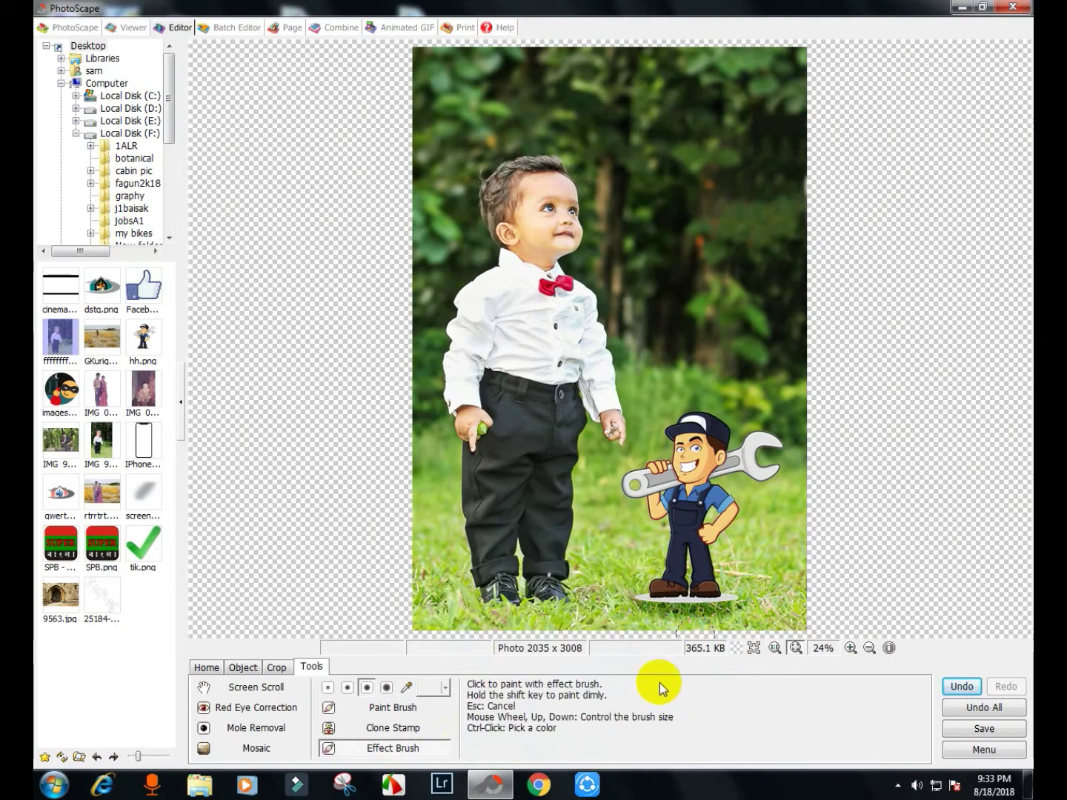
click(209, 667)
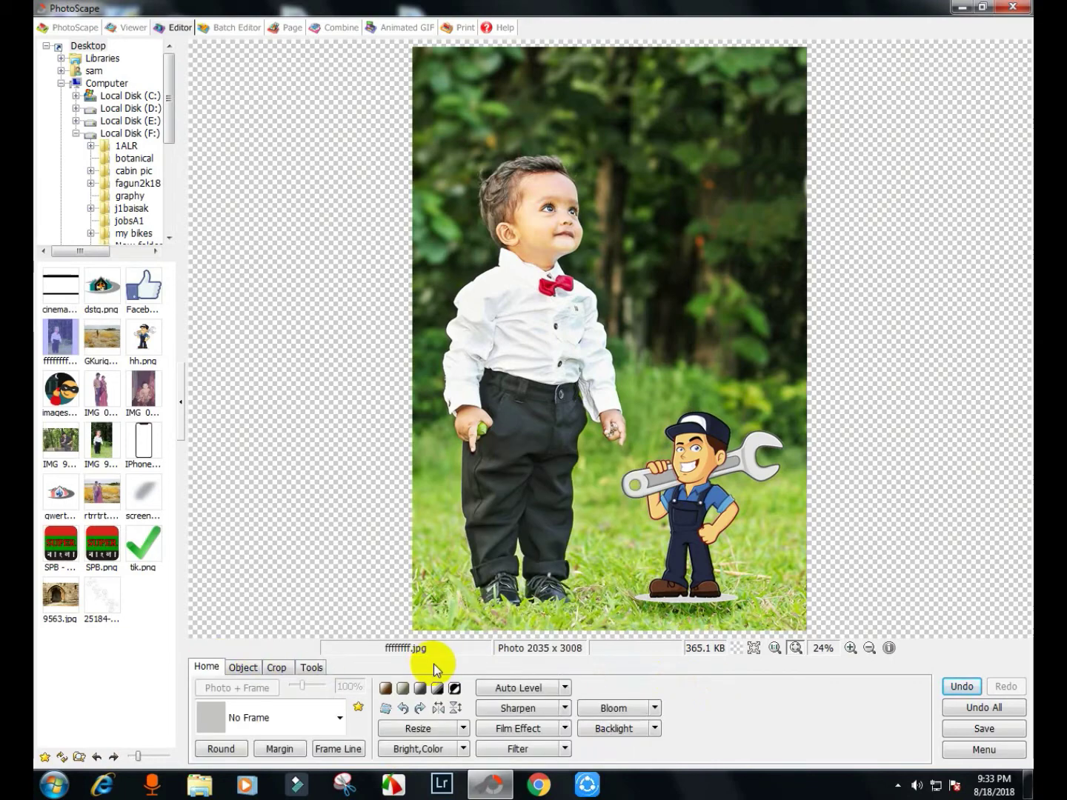
click(417, 730)
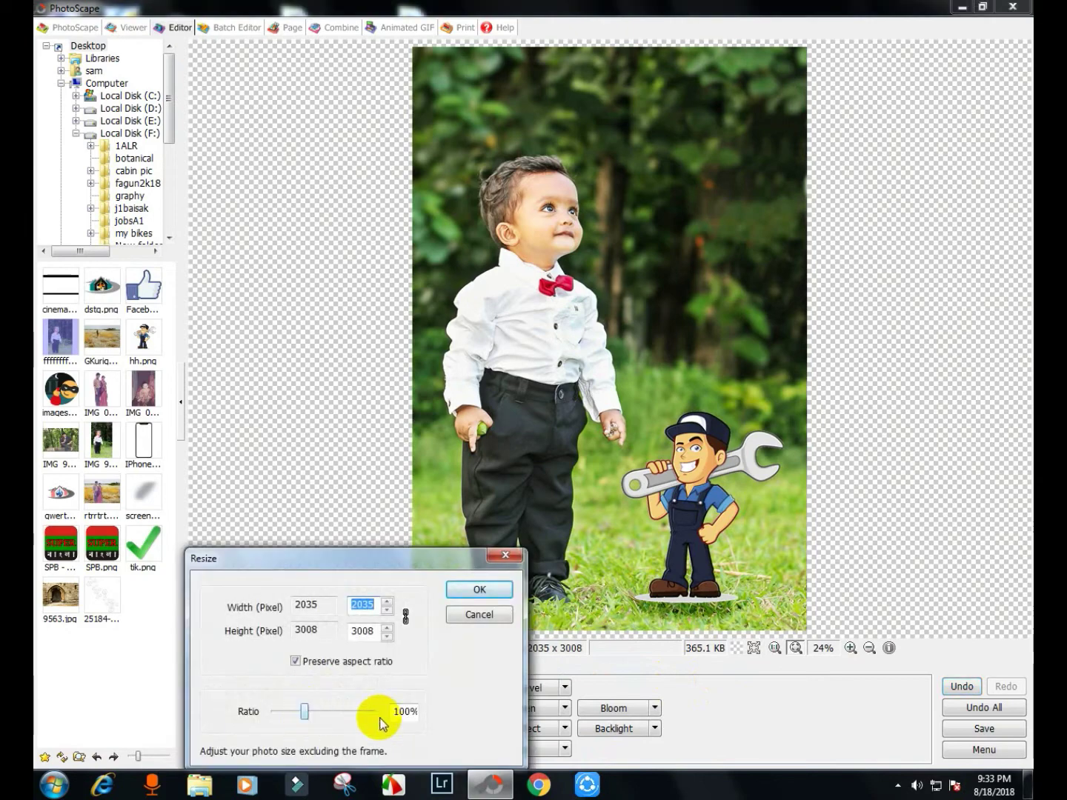
click(480, 590)
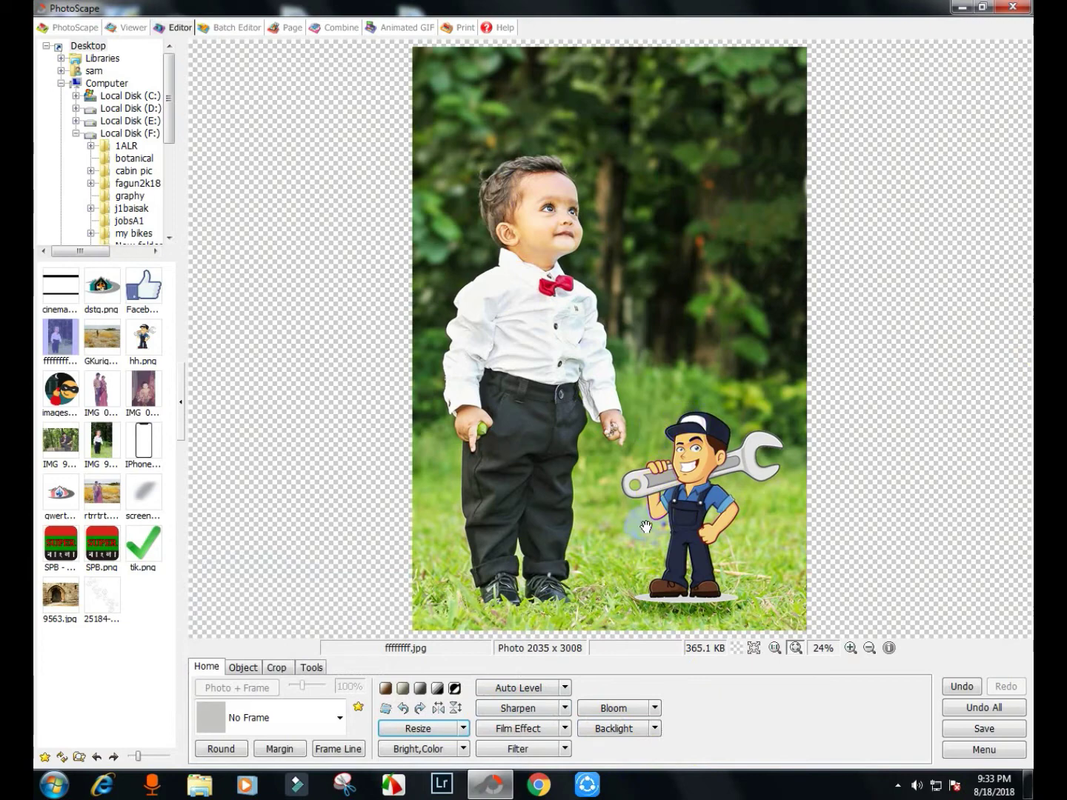
click(569, 749)
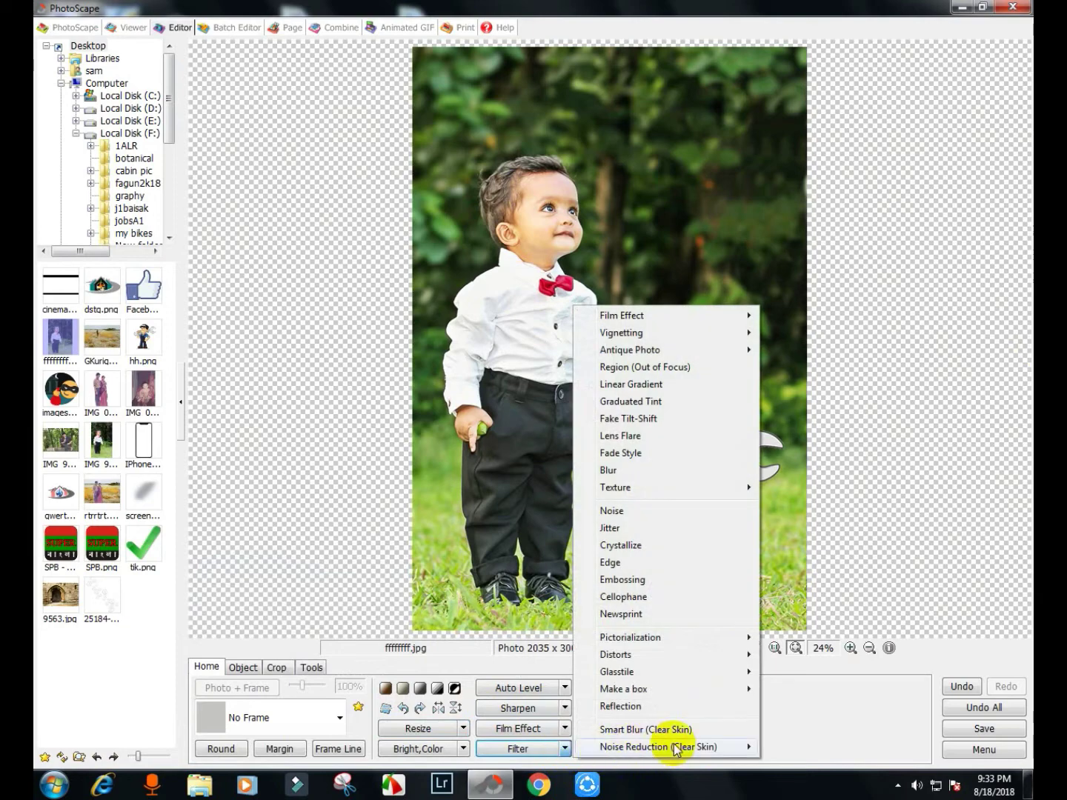
mouse_move(675, 747)
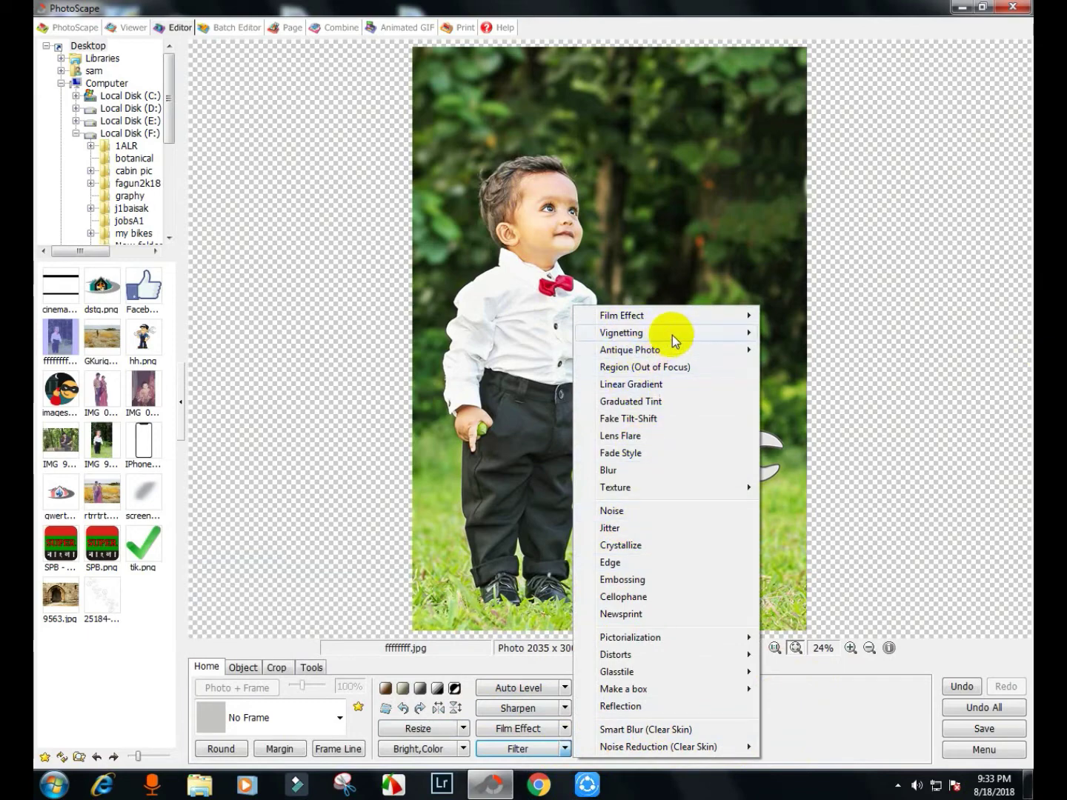
mouse_move(714, 335)
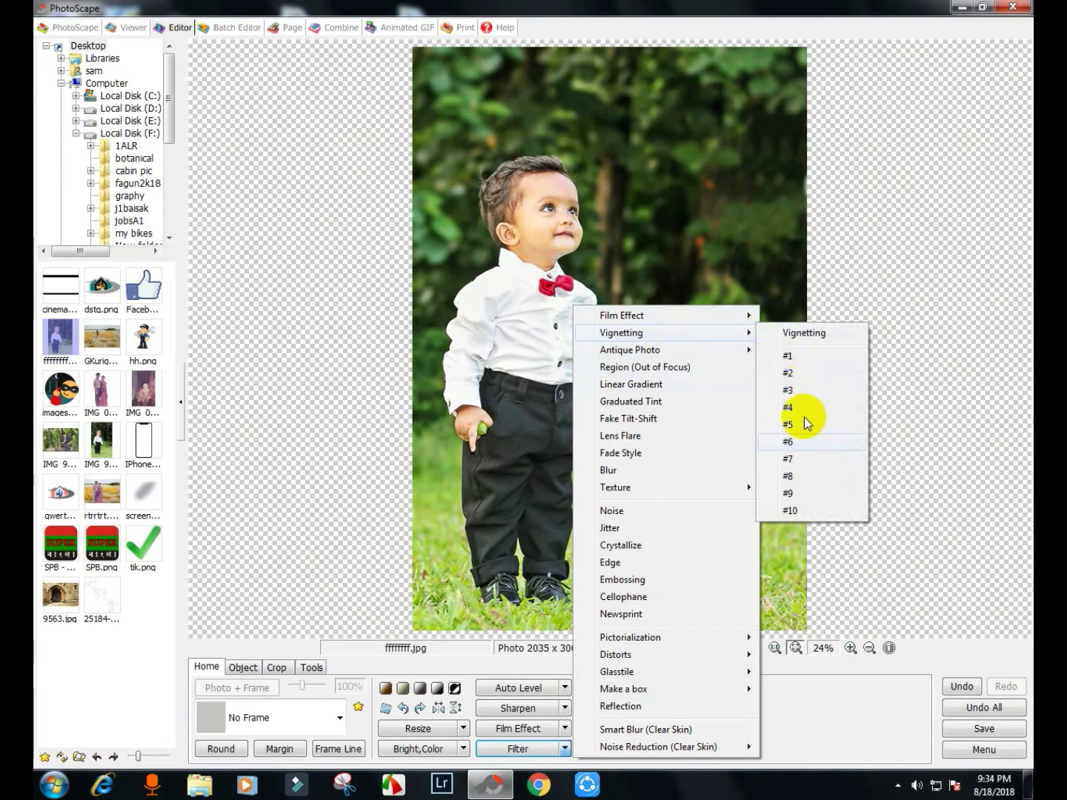
click(805, 376)
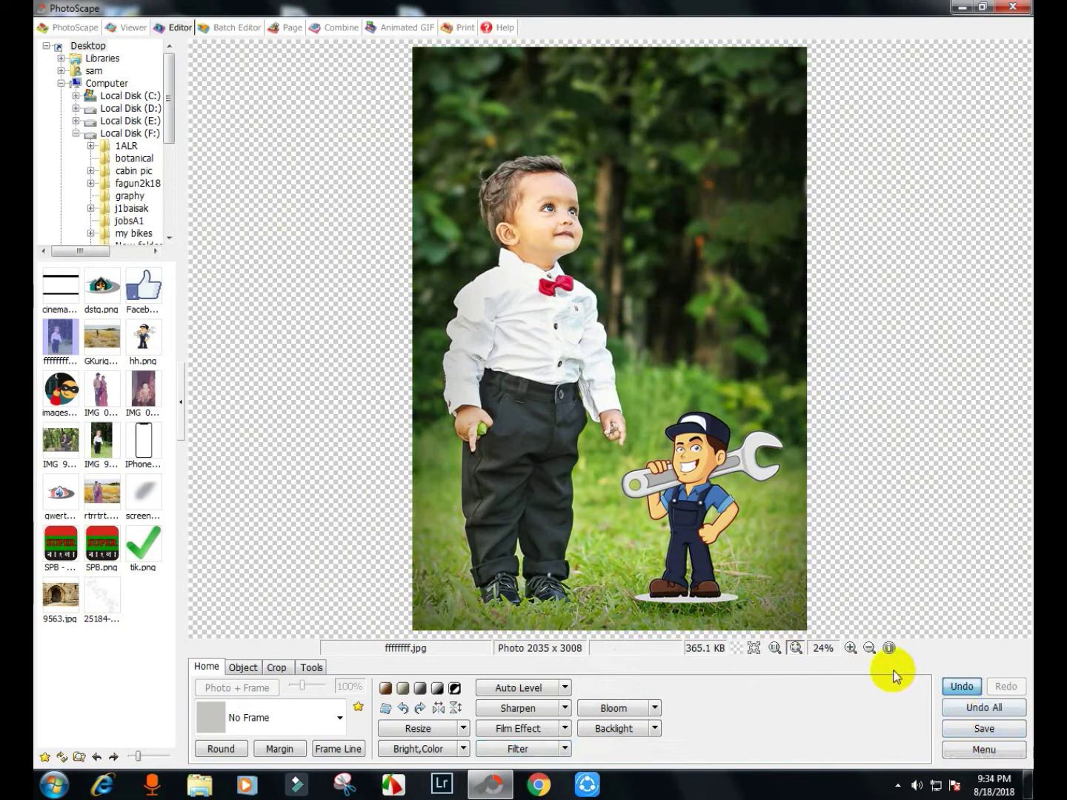
key(ctrl+z)
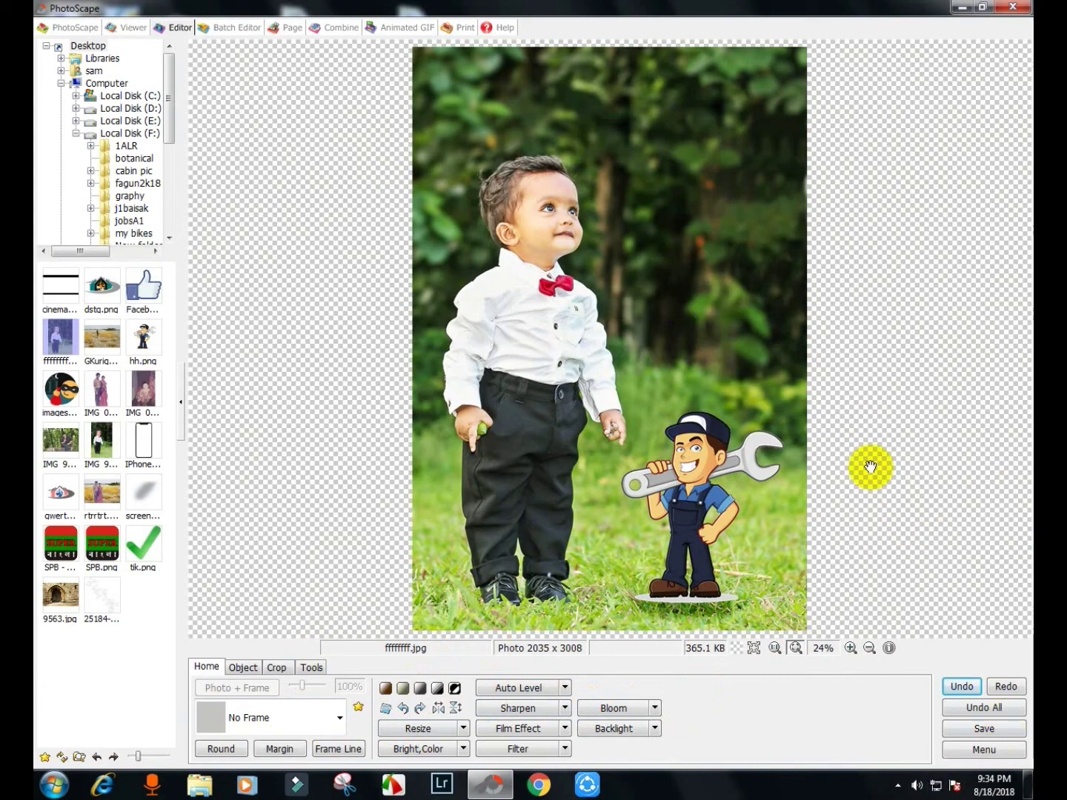
click(984, 730)
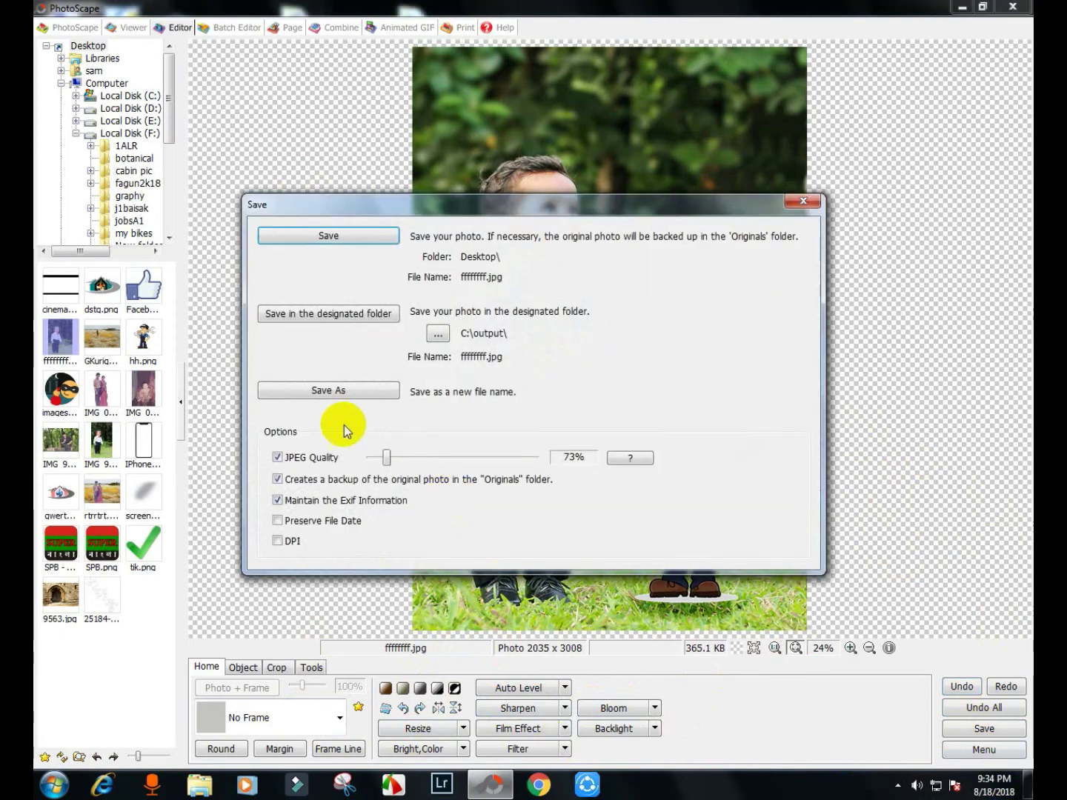
Raise JPEG quality to 100%, bring up Save As, then close that window
drag(386, 457, 579, 511)
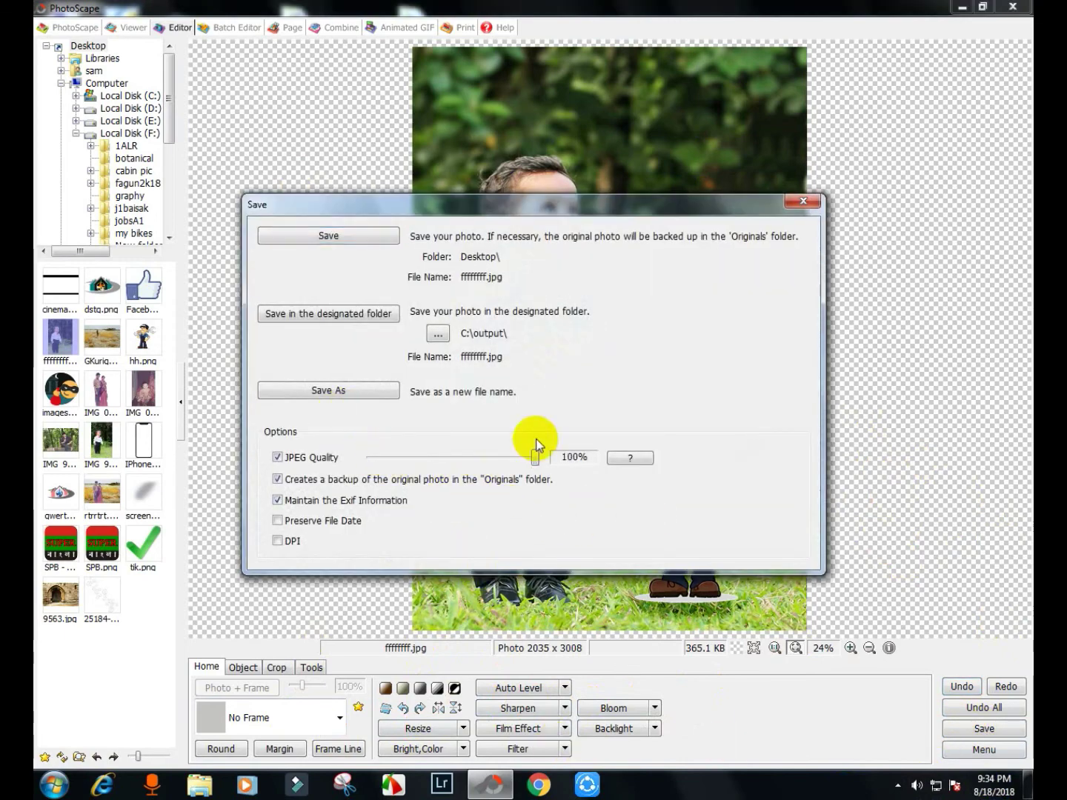
click(339, 396)
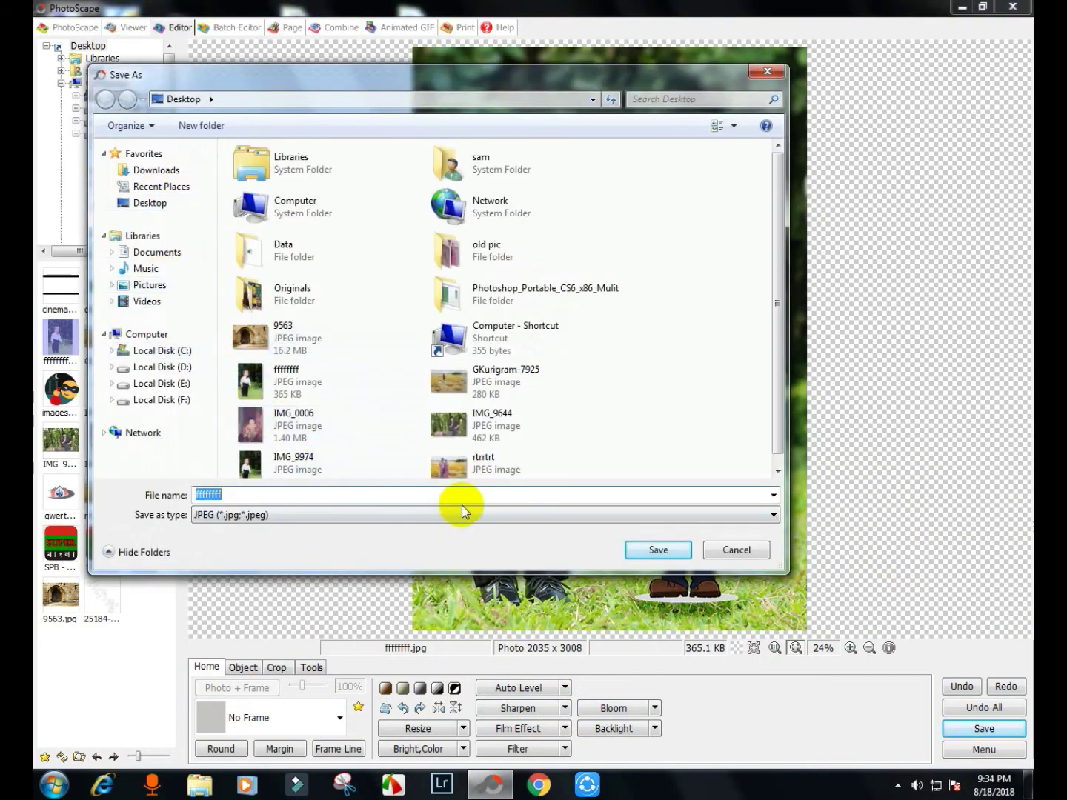
click(766, 73)
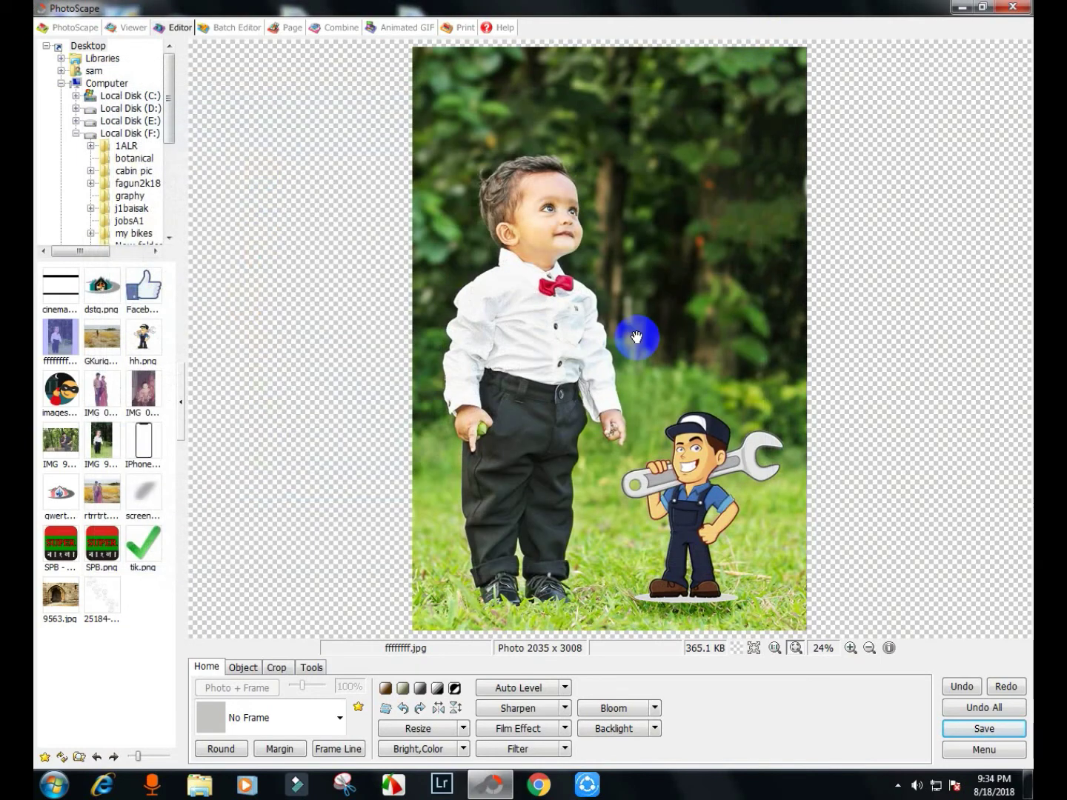